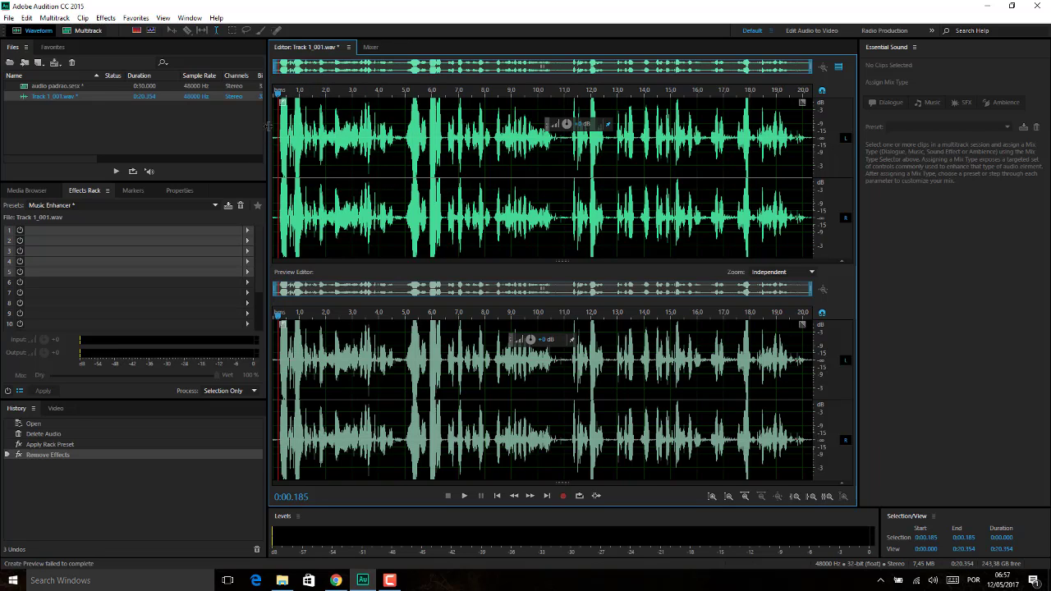
Step: Widen the file list and effects area, and open the Save As settings for Track 1_001.wav
drag(267, 121, 433, 120)
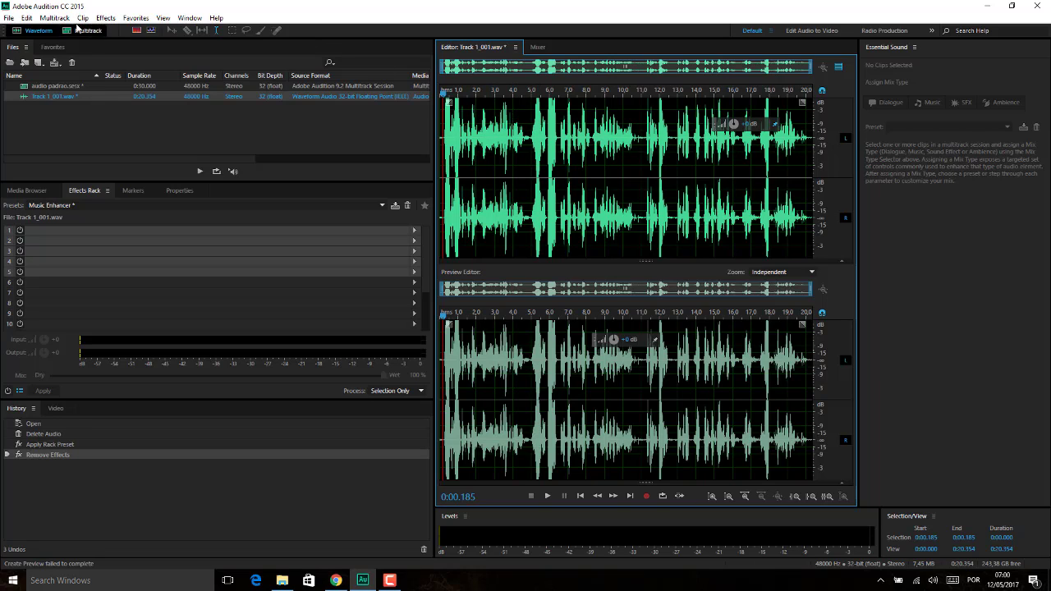
click(9, 17)
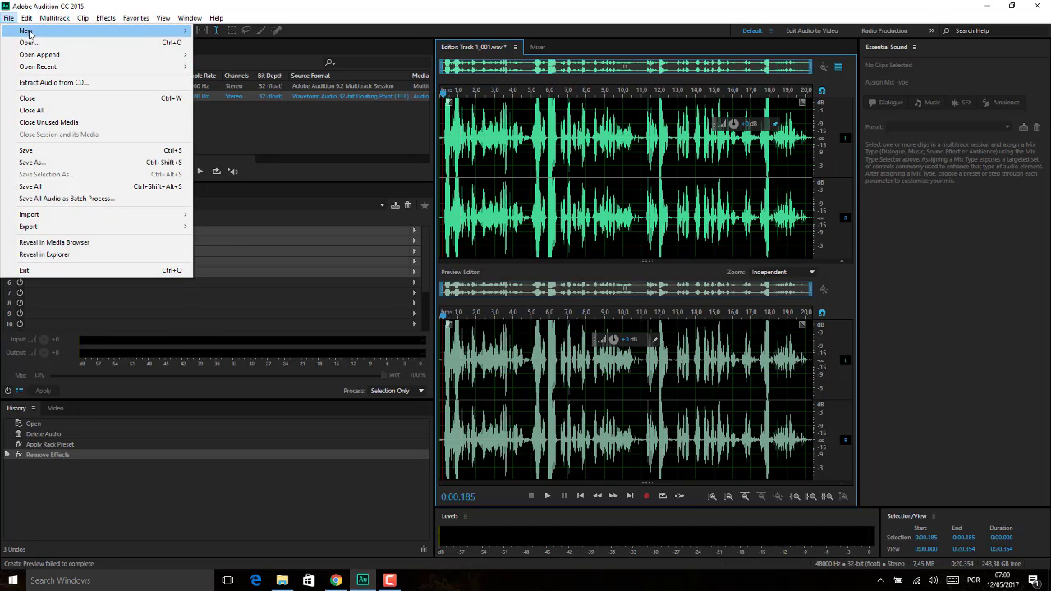
click(69, 164)
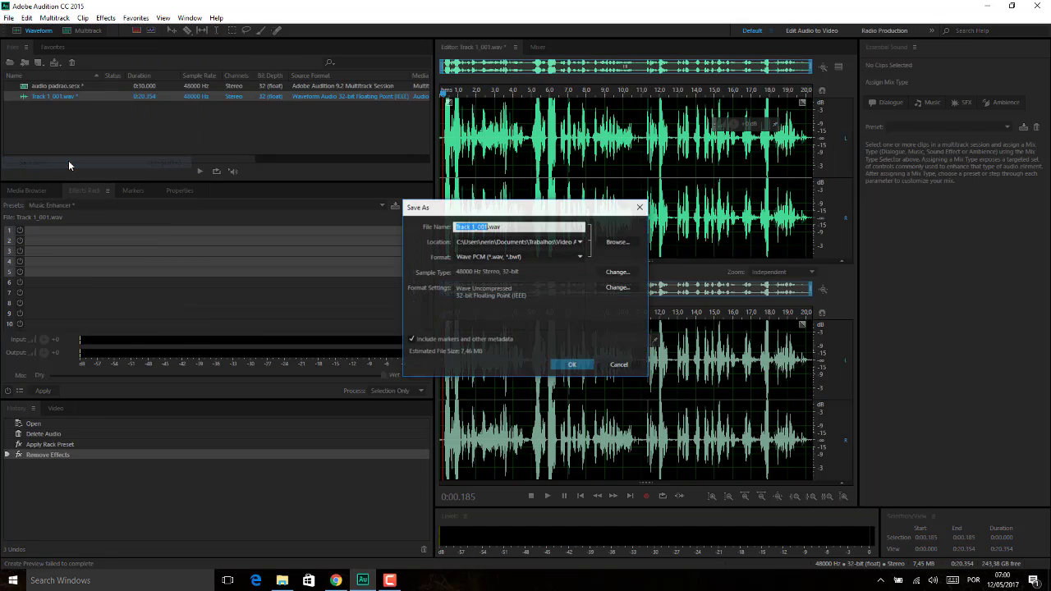
click(504, 226)
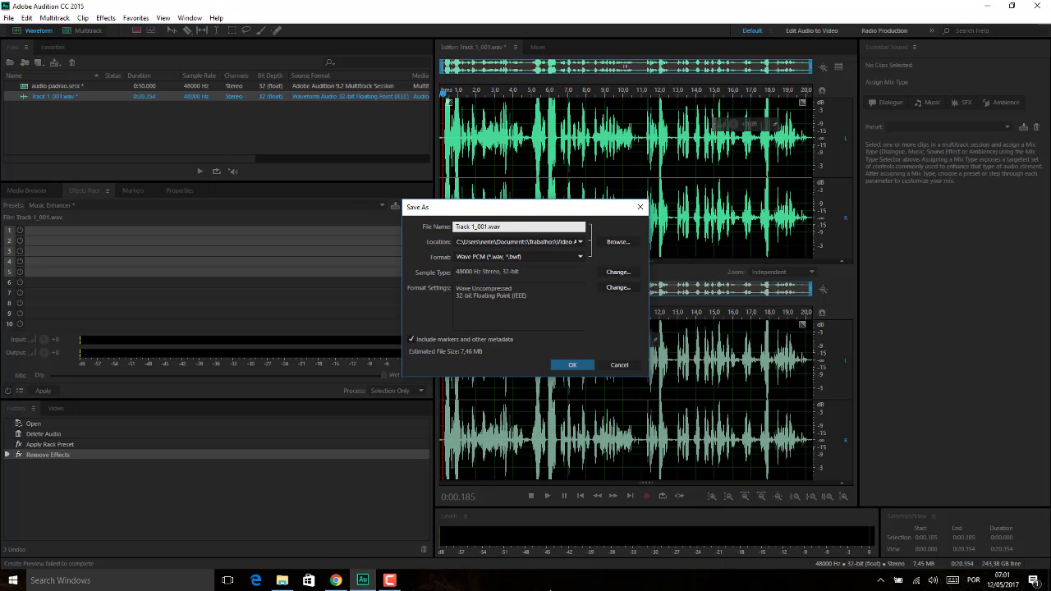
right_click(550, 581)
click(616, 510)
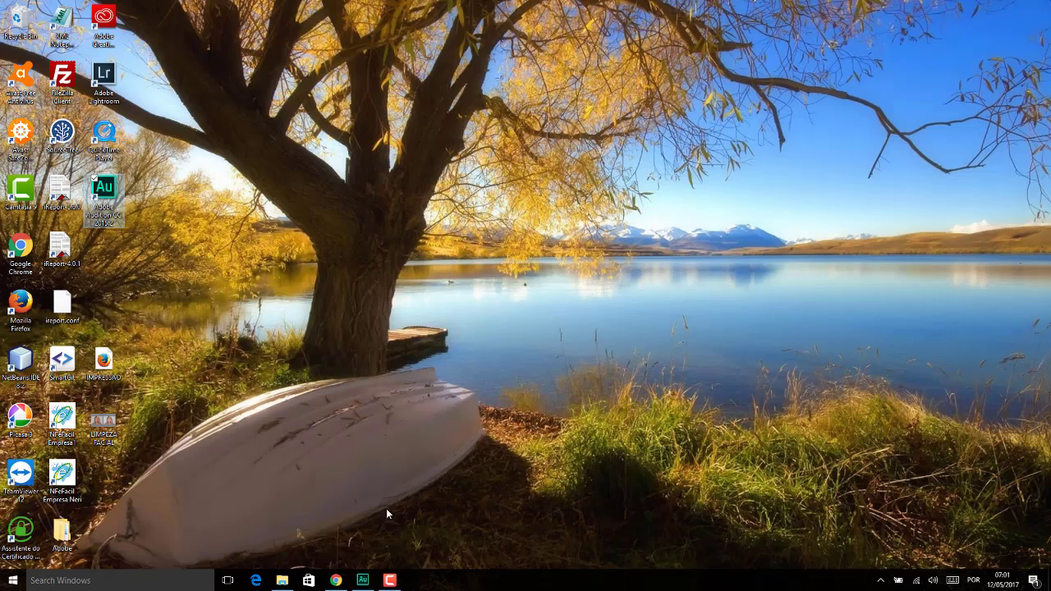
click(362, 581)
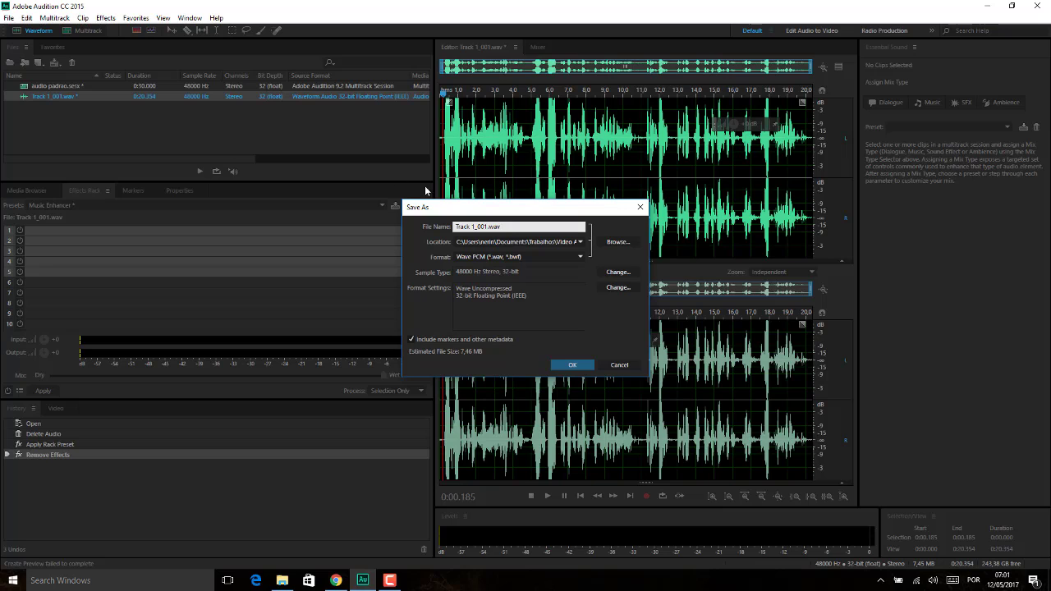
Step: Examine the available save formats and the bit depth and channel options of the sample type
click(579, 257)
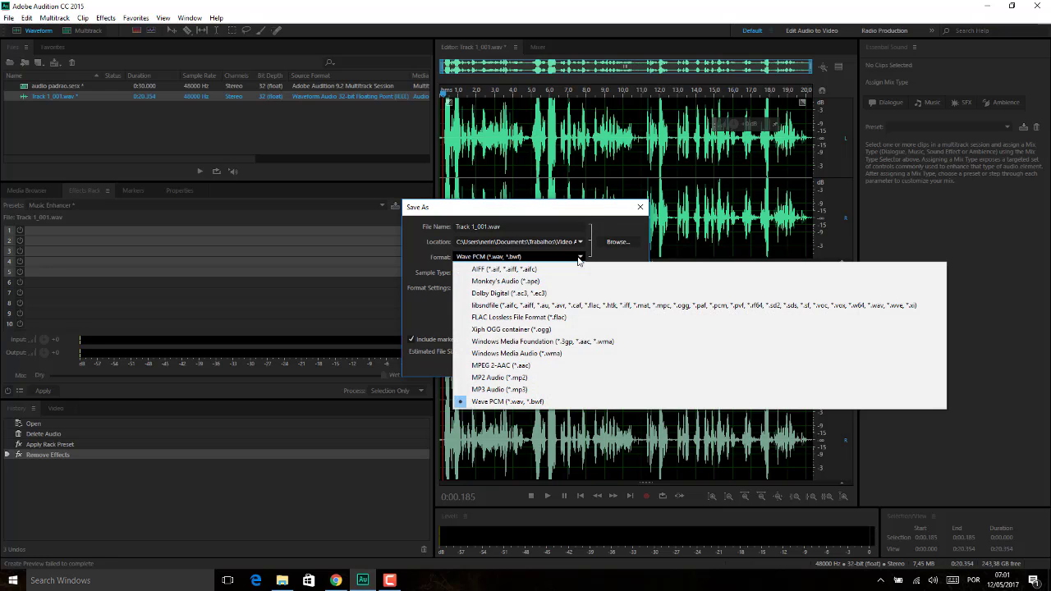
click(580, 257)
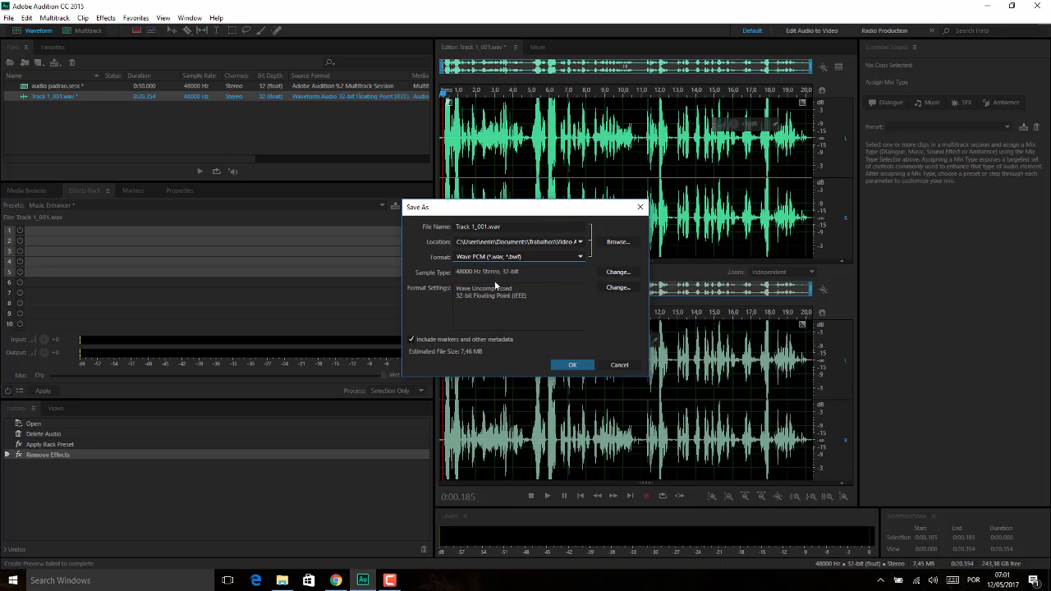
click(617, 271)
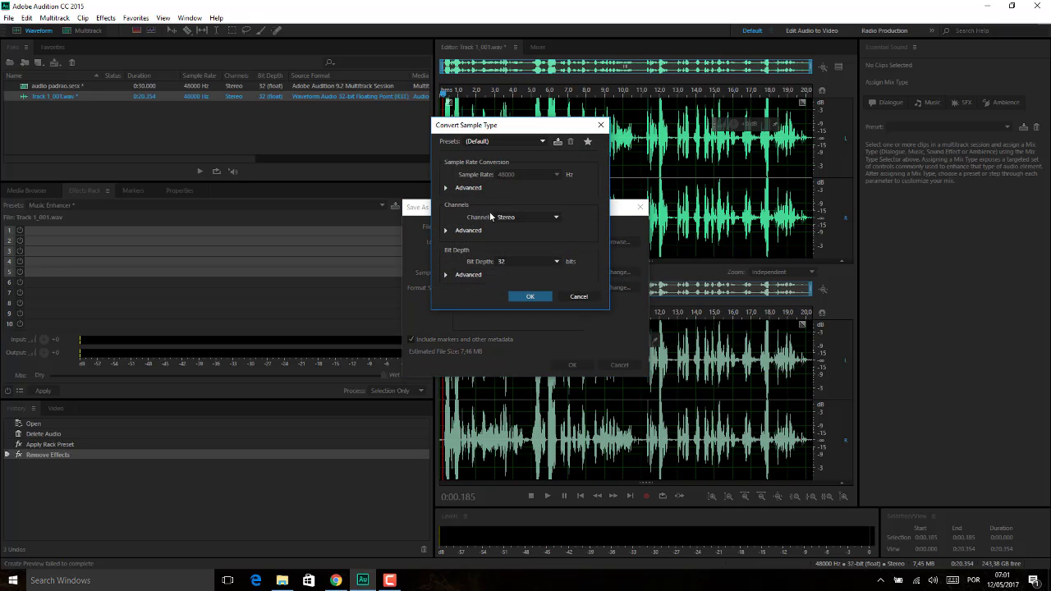
click(556, 266)
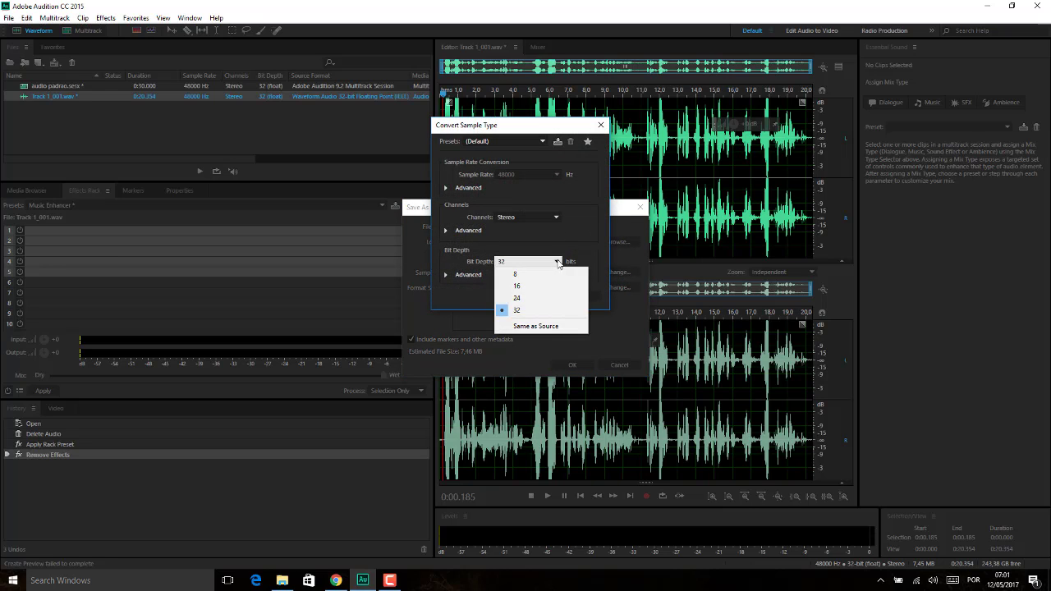
click(547, 261)
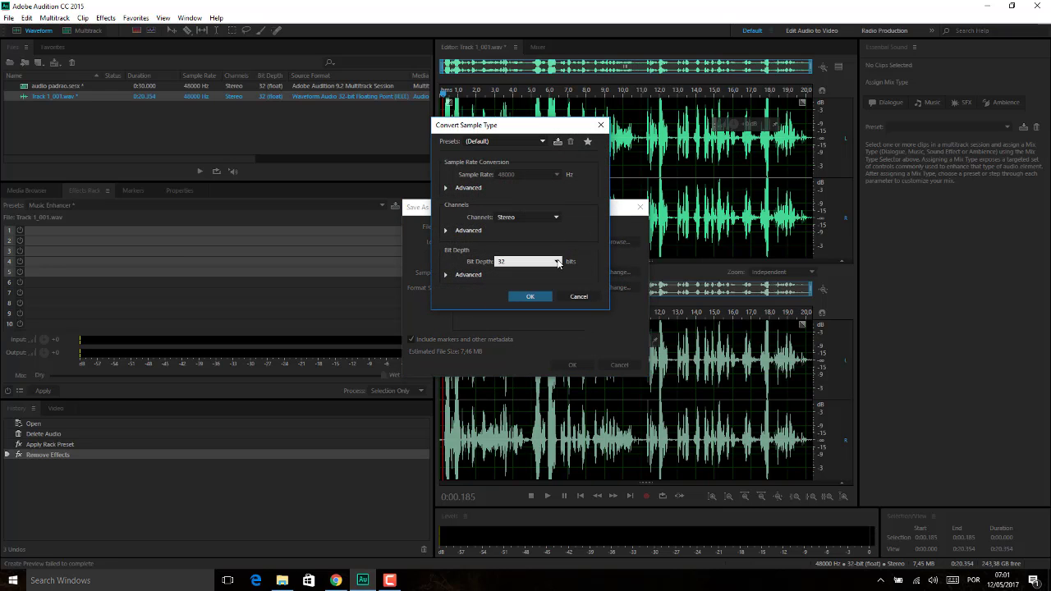
click(554, 218)
click(555, 219)
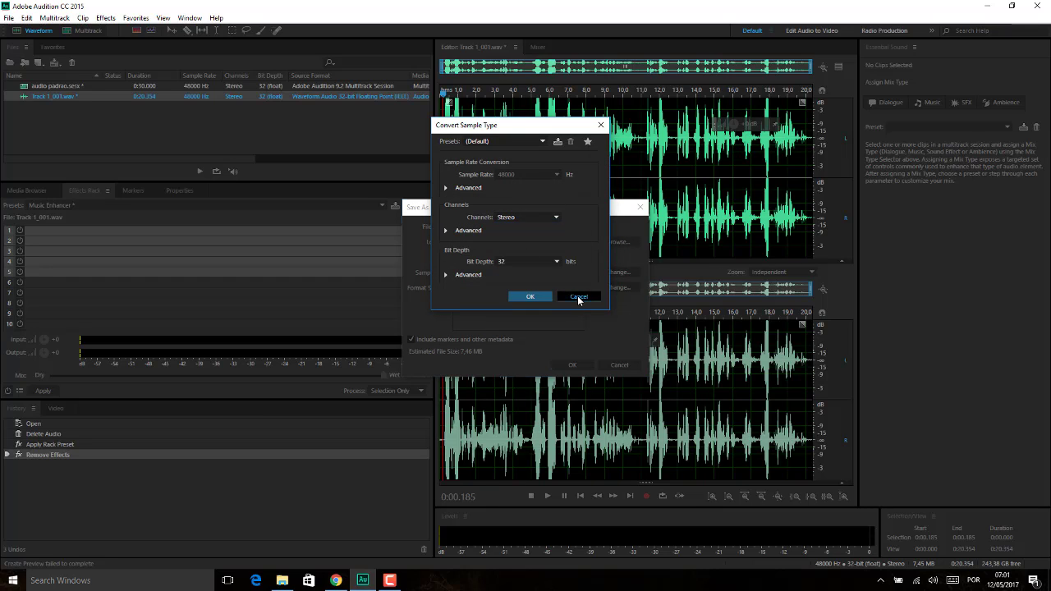
click(532, 298)
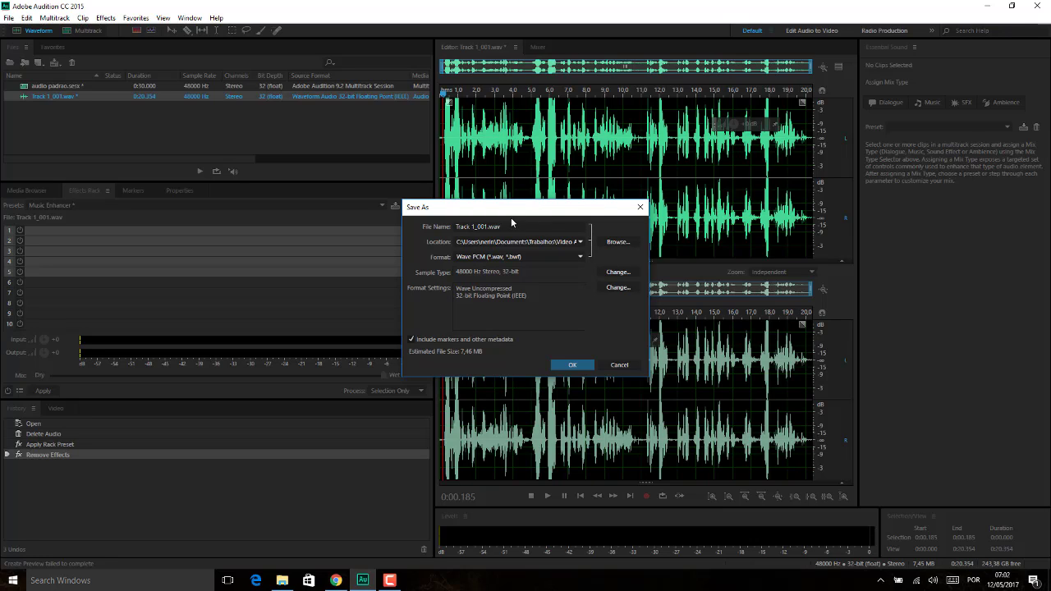
Step: Set the save format of Track 1_001 to MP3 Audio and reposition the Save As dialog over the waveform
drag(590, 210, 569, 204)
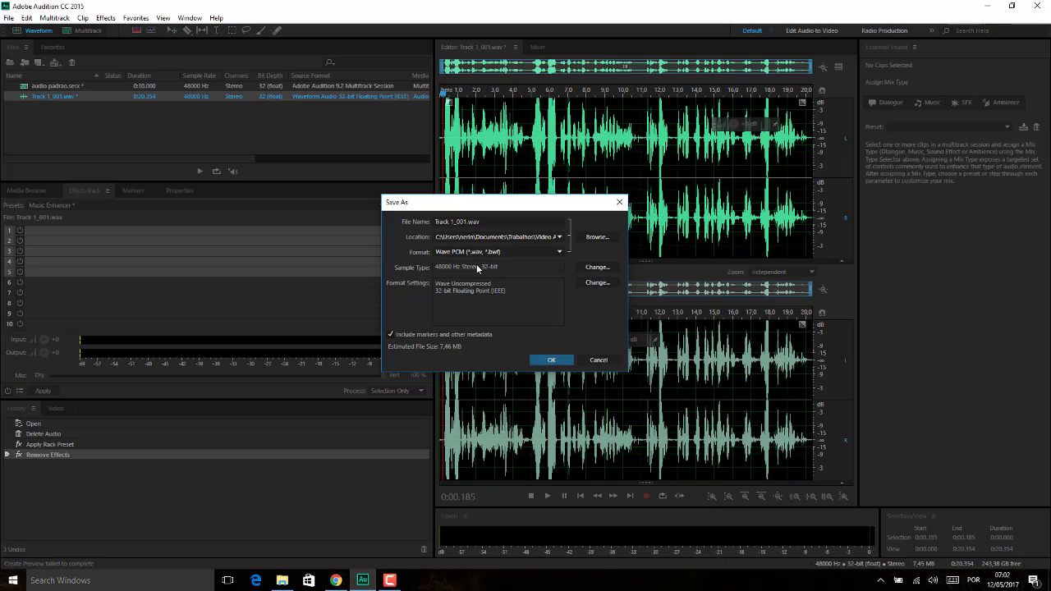
click(559, 252)
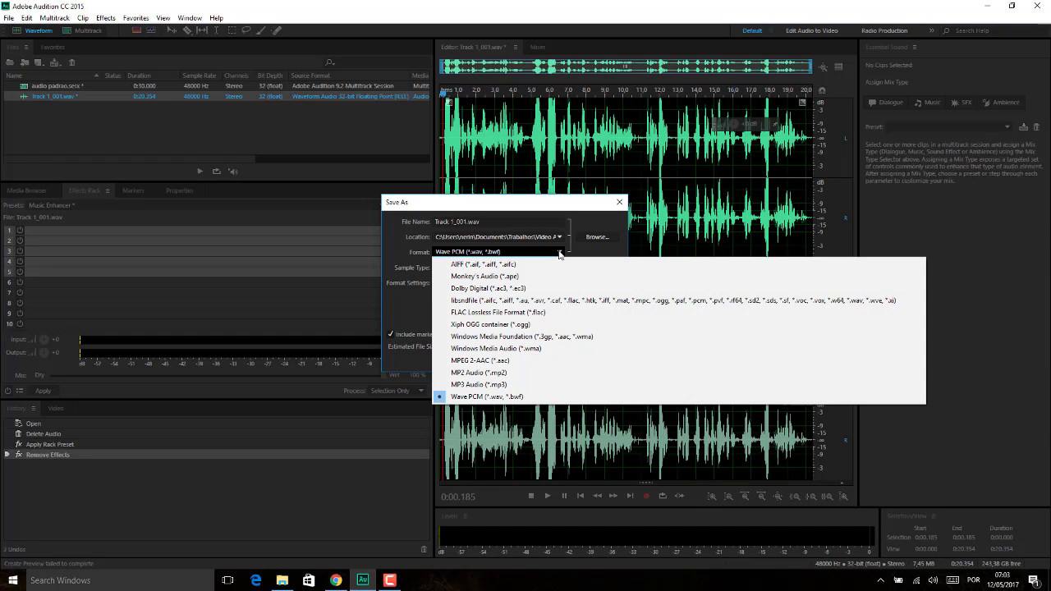
click(518, 385)
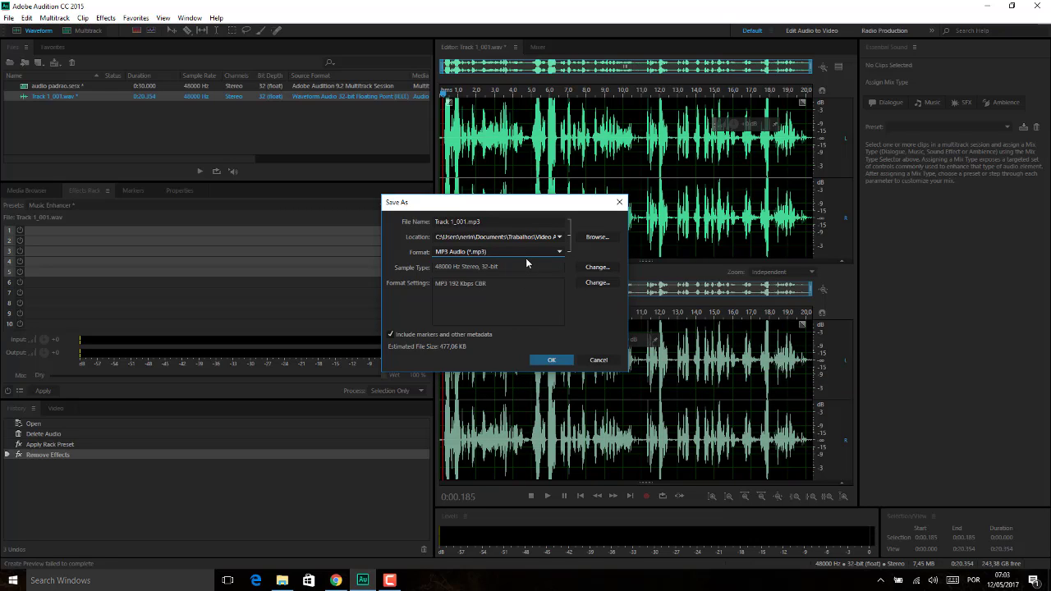
drag(531, 207, 622, 175)
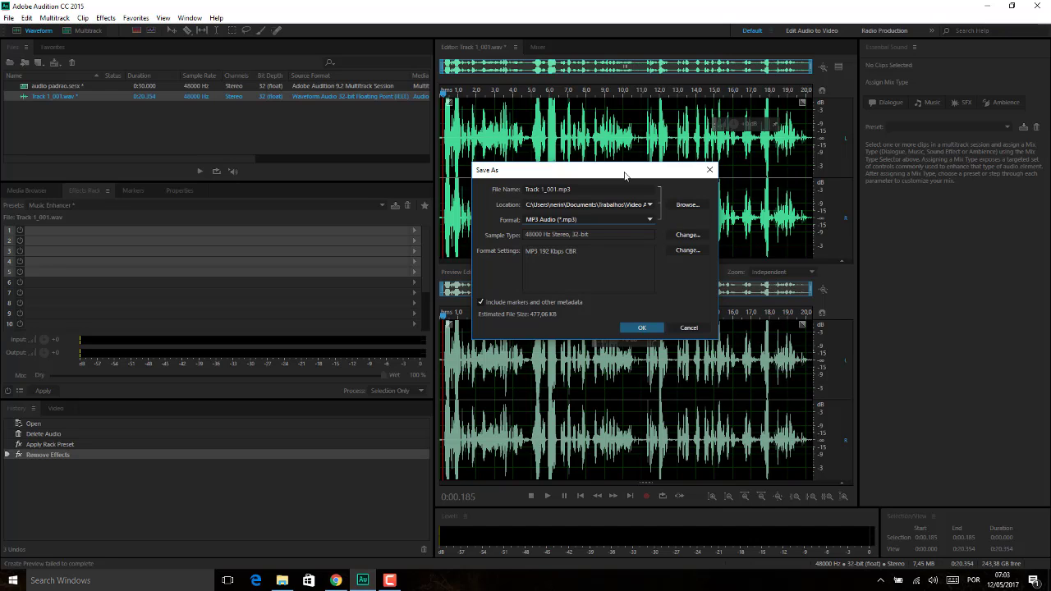
drag(625, 175, 584, 182)
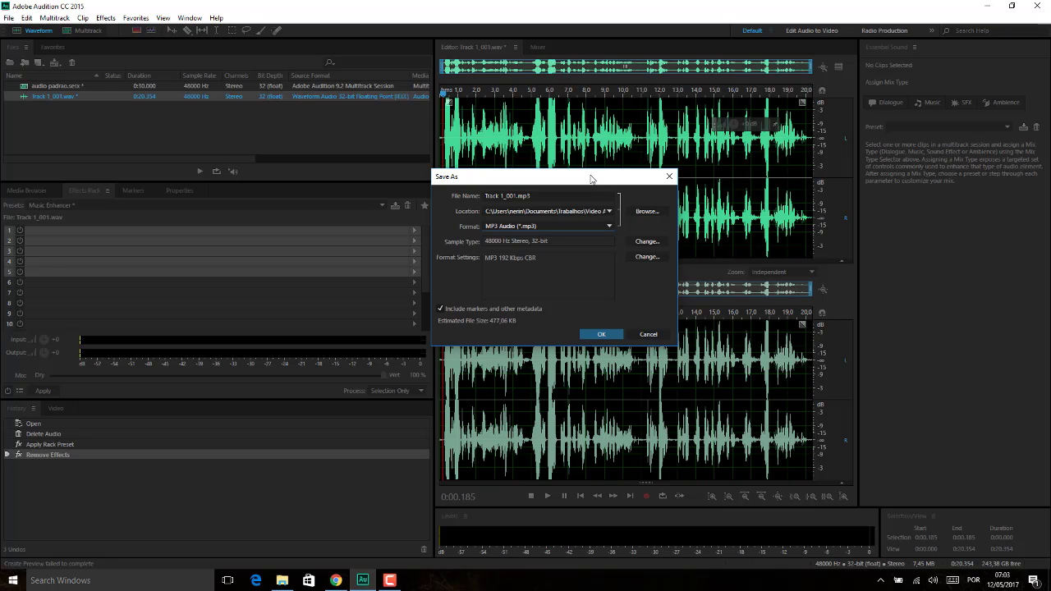
drag(591, 179, 616, 154)
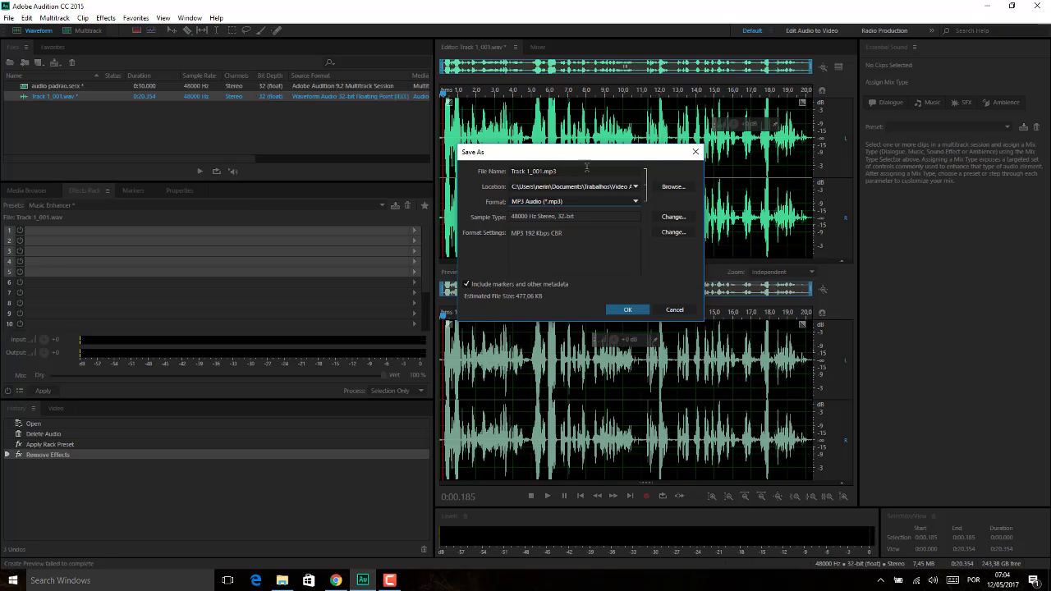
drag(617, 158, 678, 176)
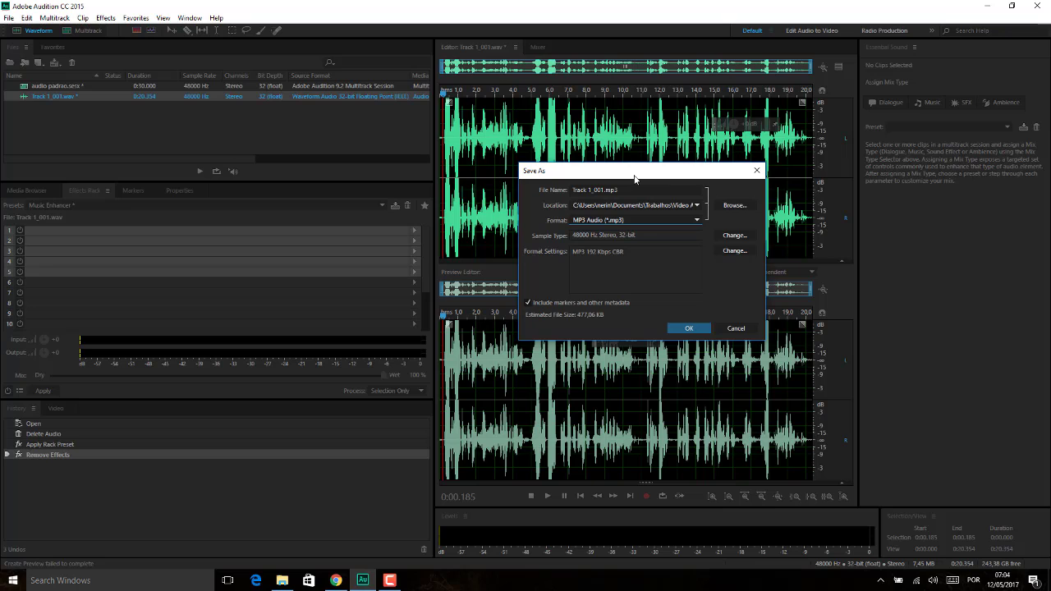
drag(635, 179, 578, 168)
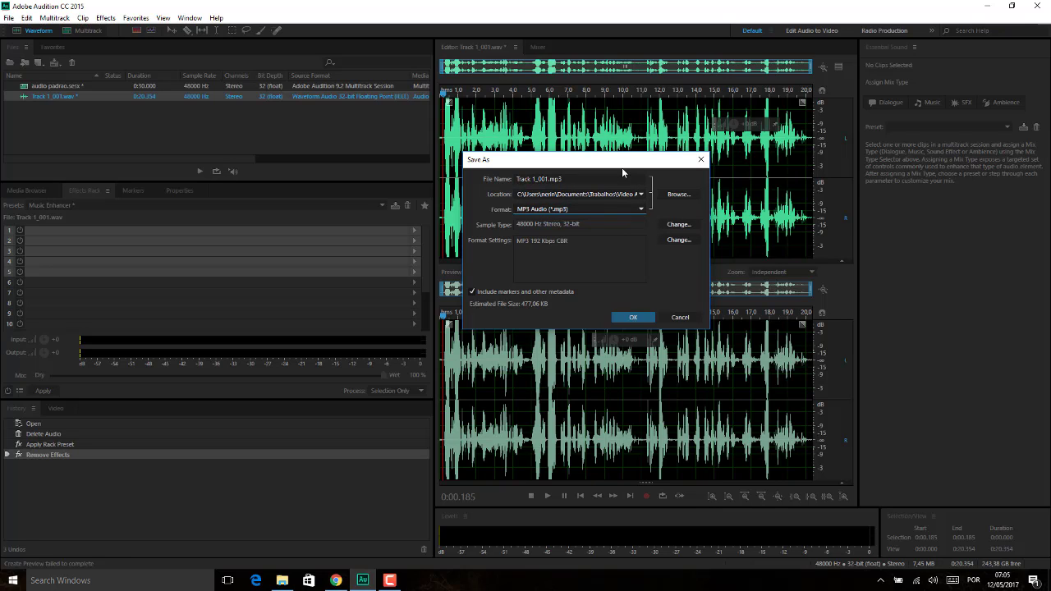
drag(629, 162, 620, 159)
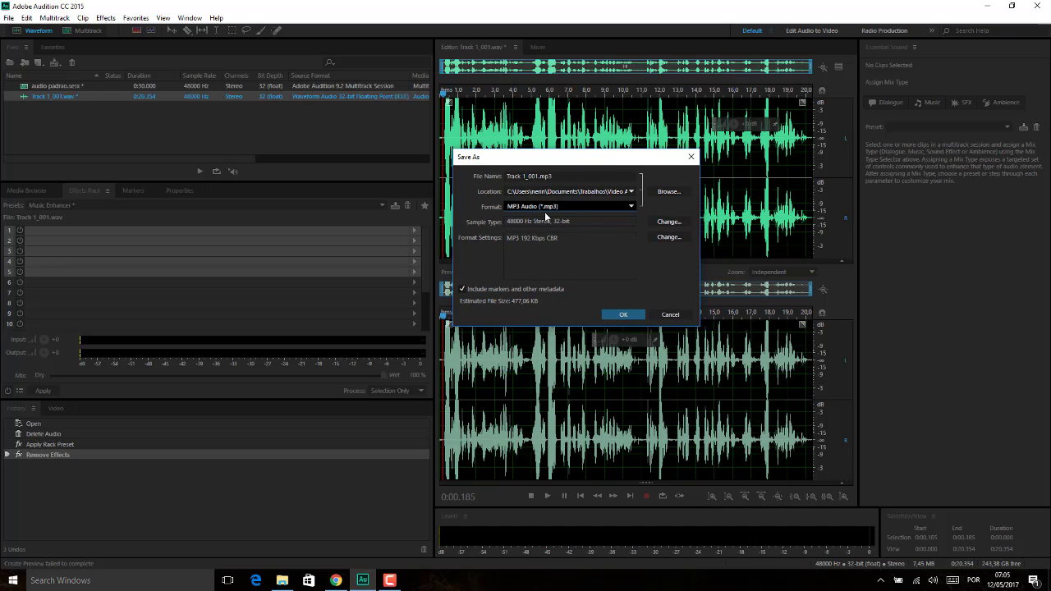
click(567, 176)
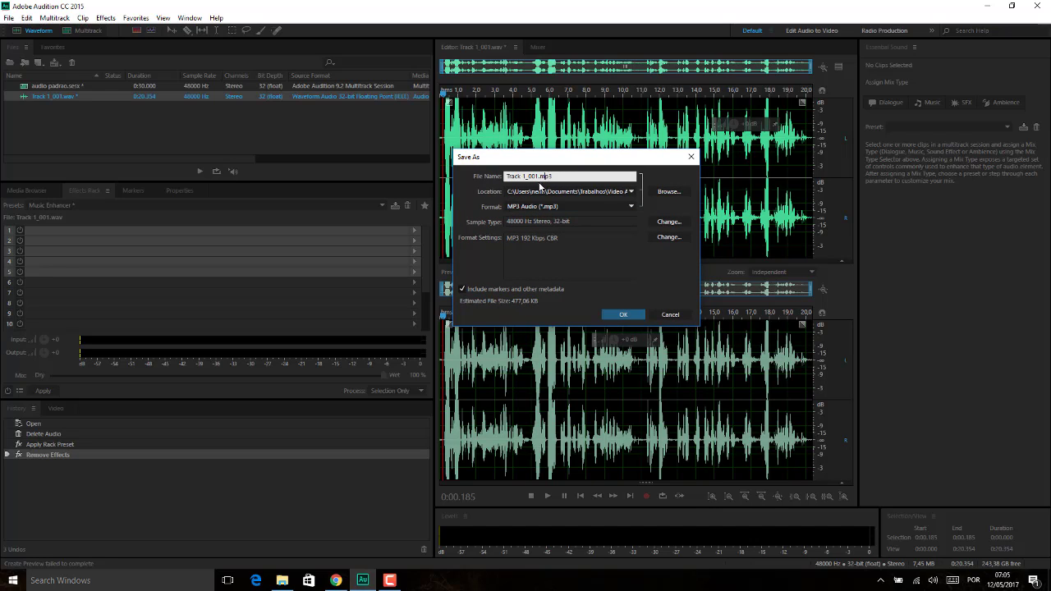
click(539, 176)
drag(539, 176, 475, 173)
text(AUDIO TETE)
click(672, 316)
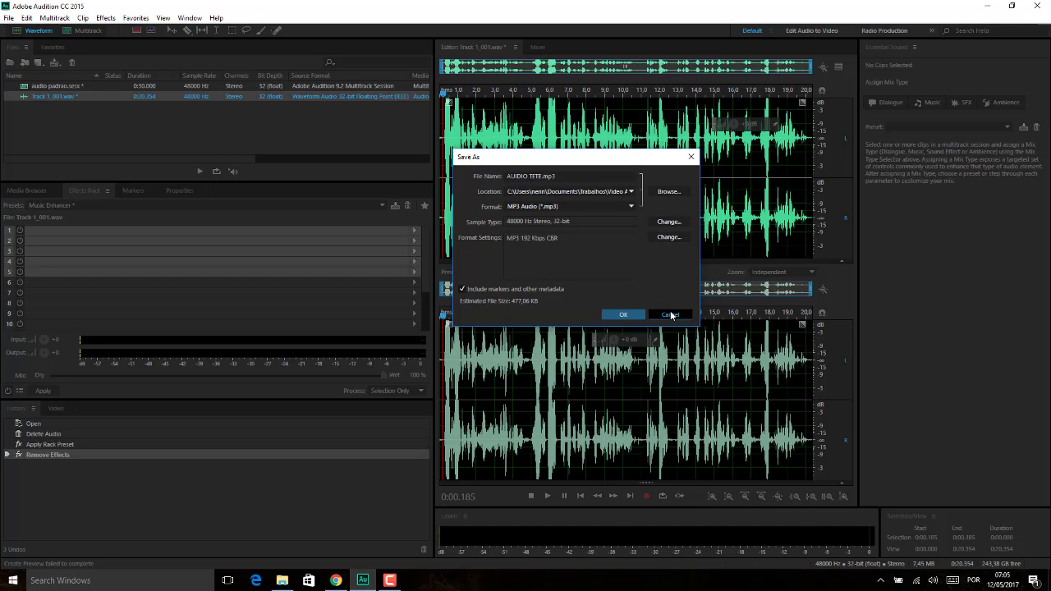
Step: Save the track under the name AUDIO TESTE in Wave PCM format
click(10, 18)
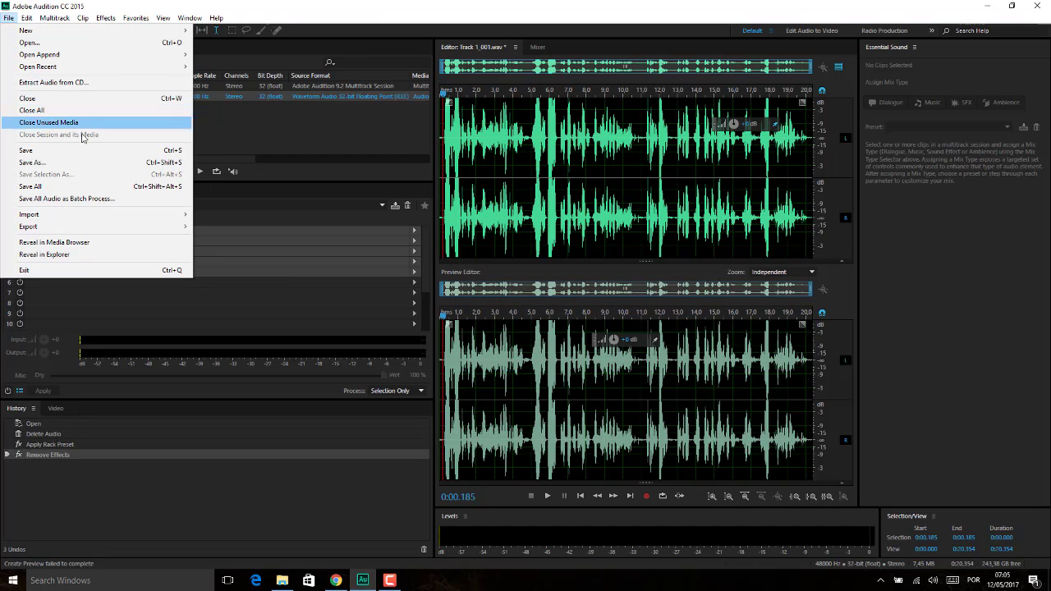
click(96, 165)
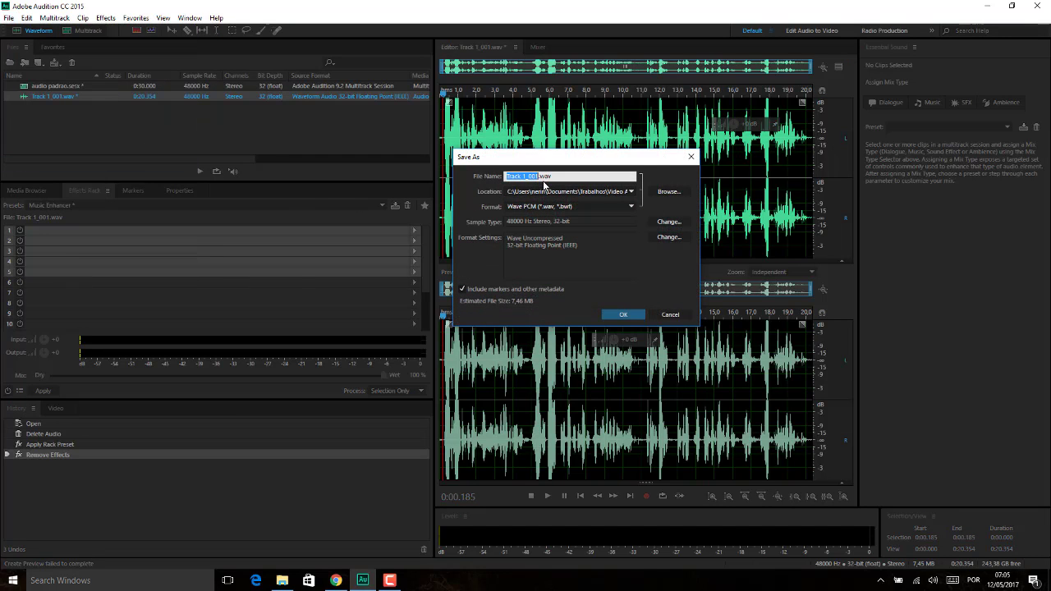
text(AUDI)
text(O TETE)
text(S)
key(BackSpace)
text(S)
click(624, 315)
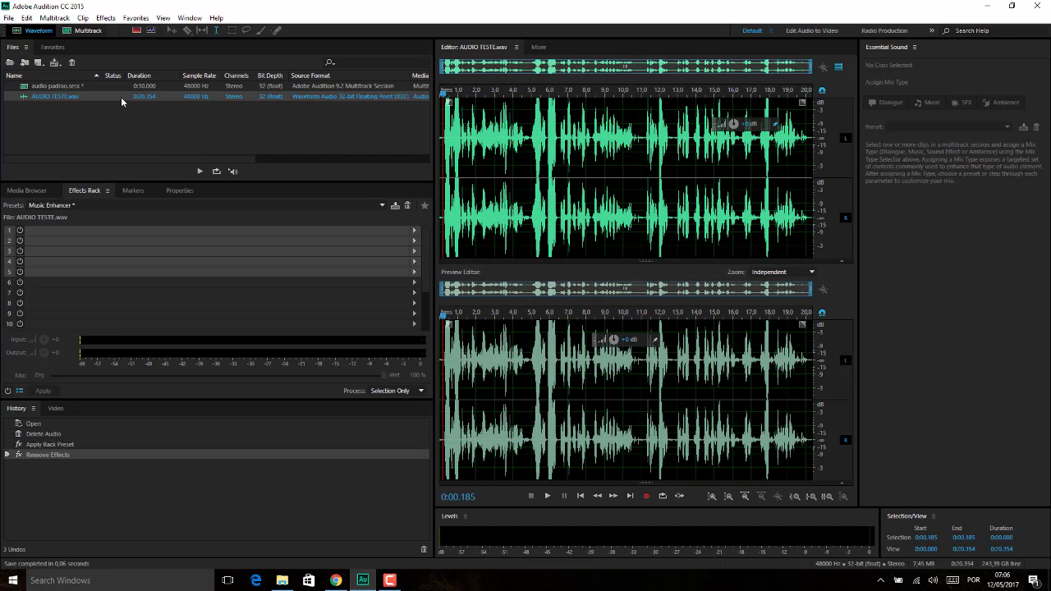
Step: Start saving another copy of AUDIO TESTE, with MP3 Audio as its format
click(9, 17)
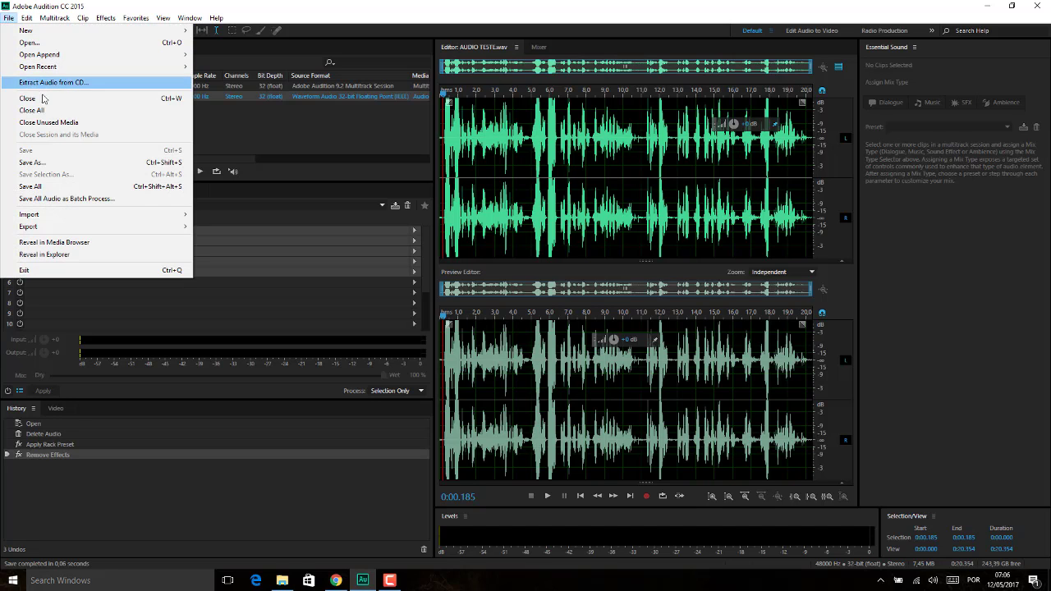
click(88, 163)
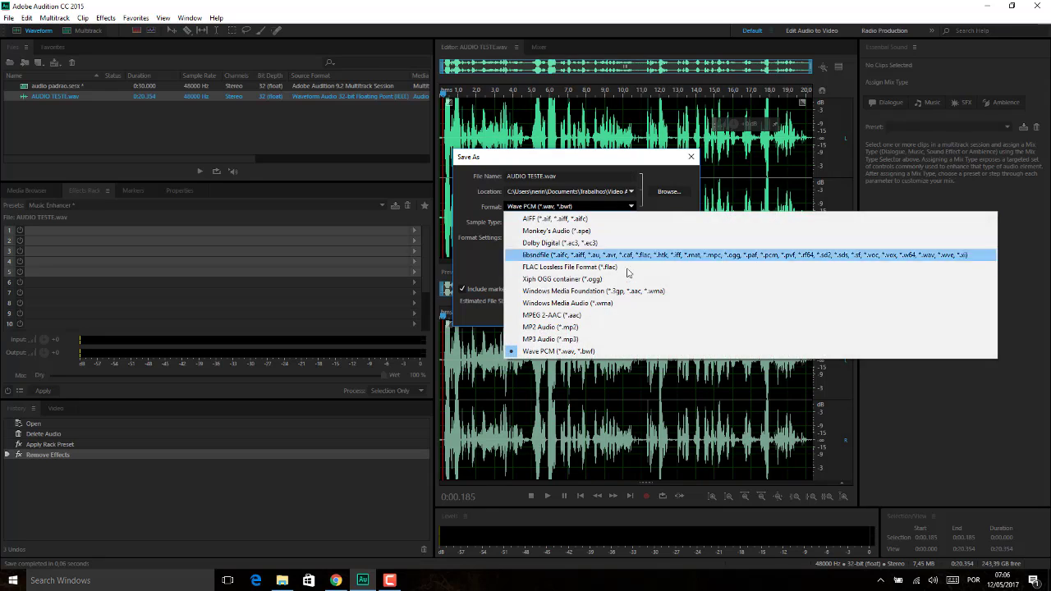
click(623, 340)
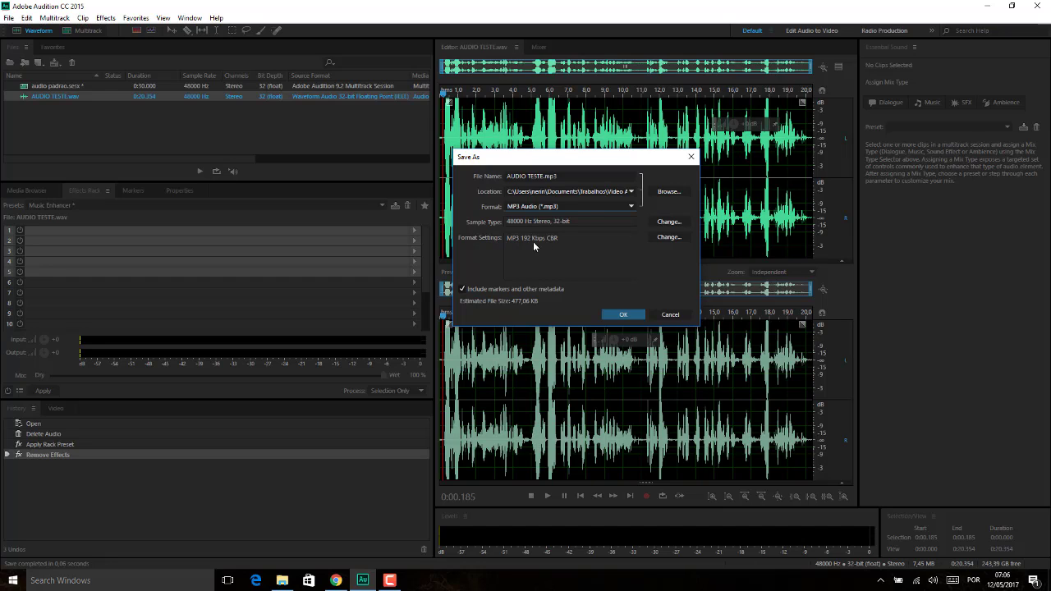
Step: Set the MP3 copy's constant bitrate to 320 Kbps (48000 Hz)
click(668, 238)
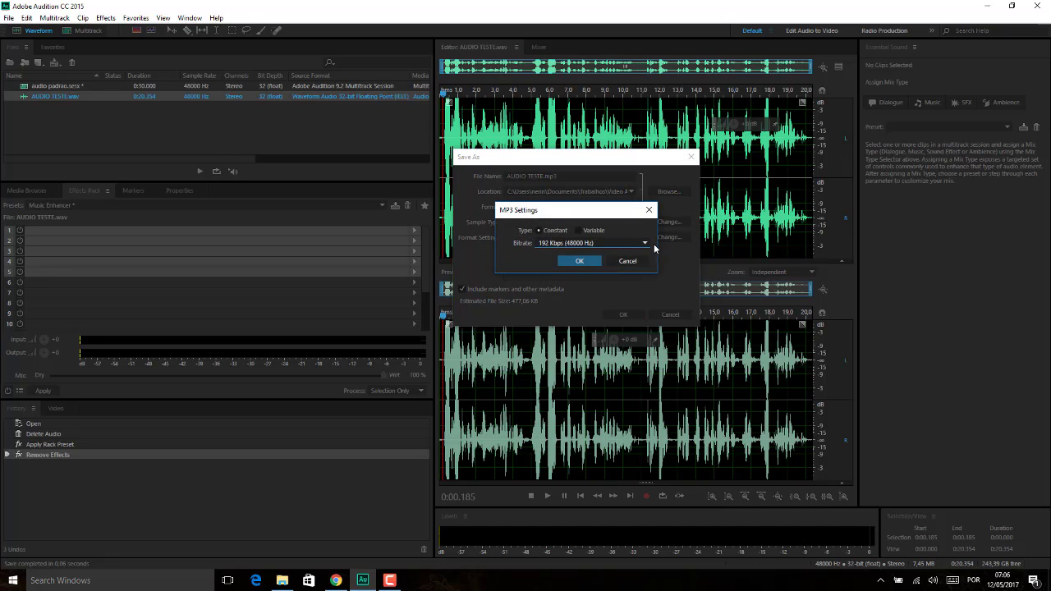
click(645, 244)
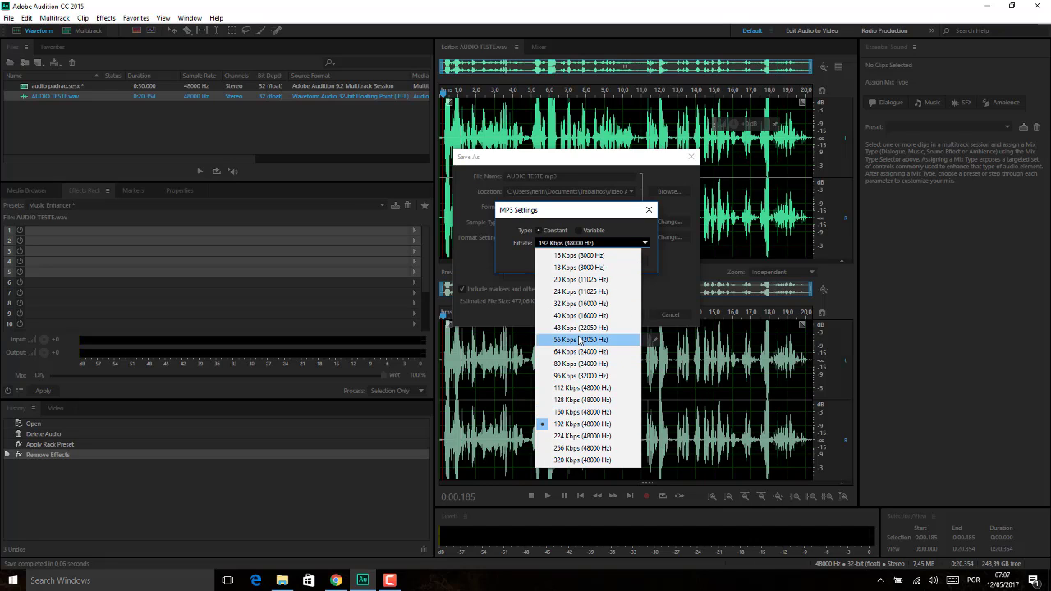
click(569, 461)
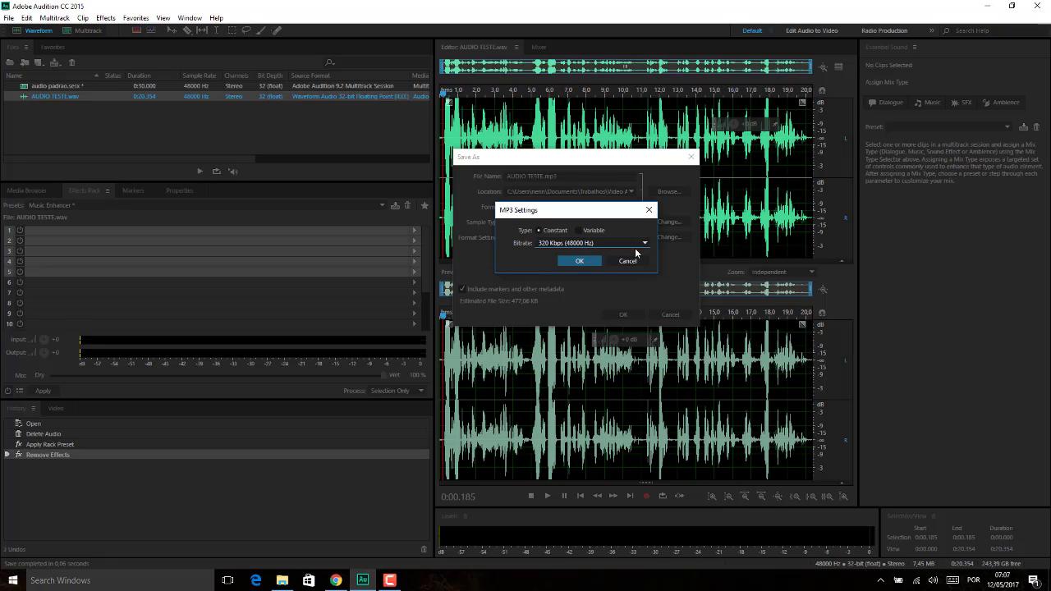
click(586, 262)
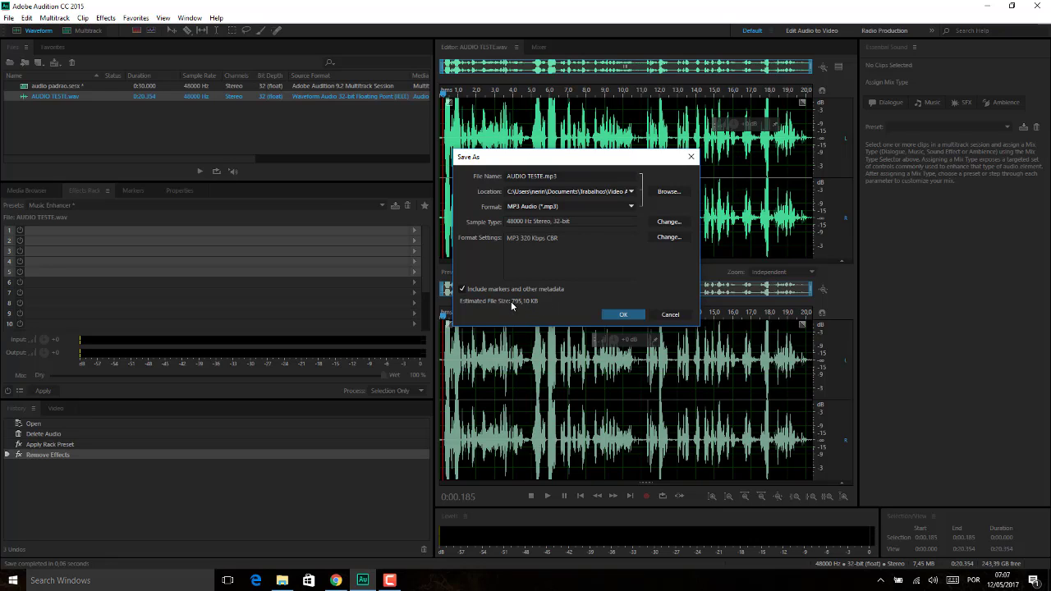
Step: Examine the channel and bit depth choices available in the sample type conversion for the MP3 copy
click(670, 223)
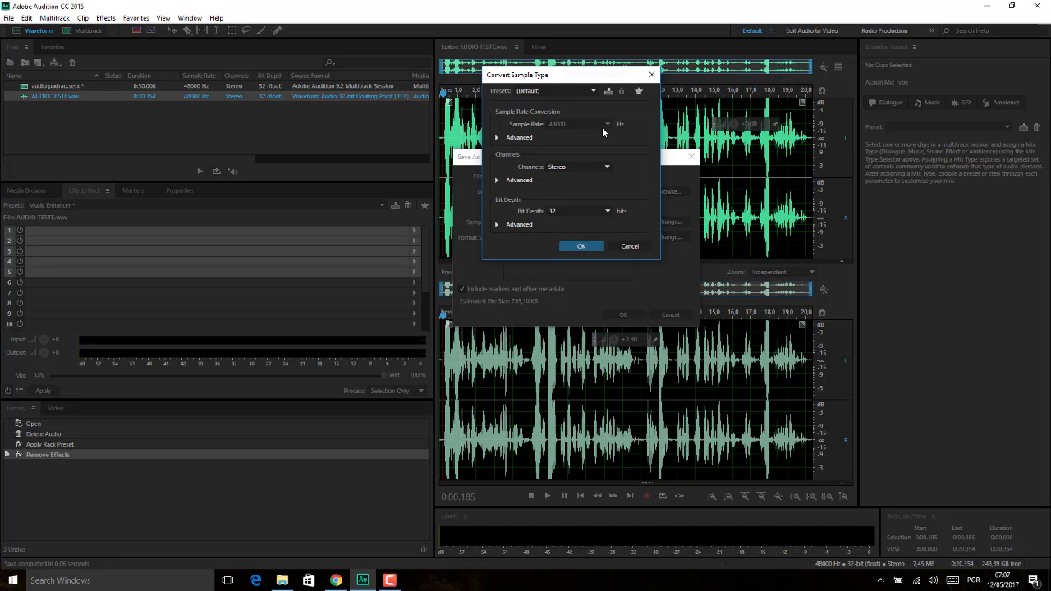
click(606, 167)
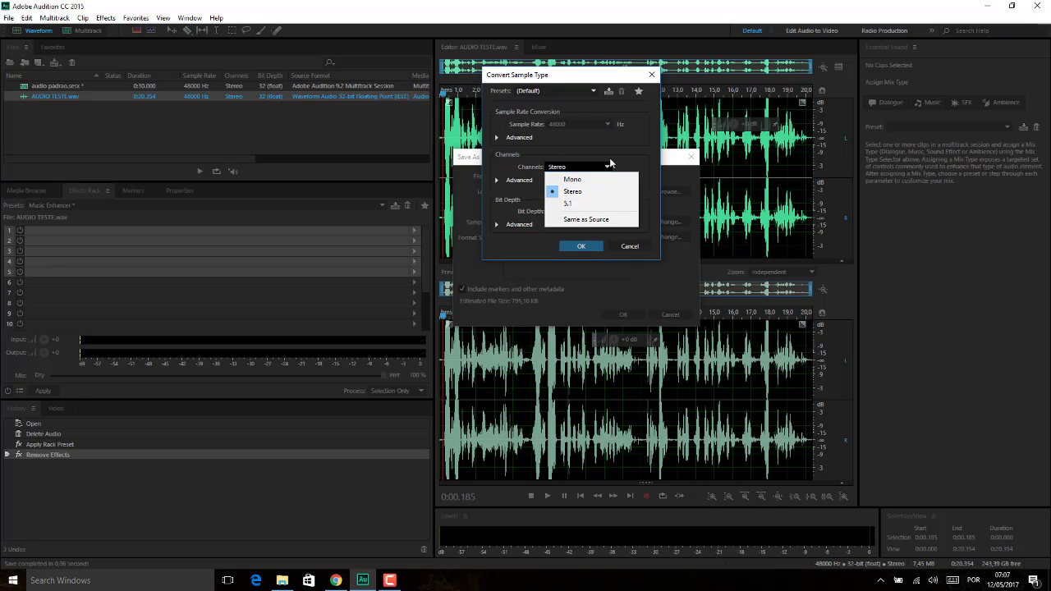
click(624, 150)
click(602, 211)
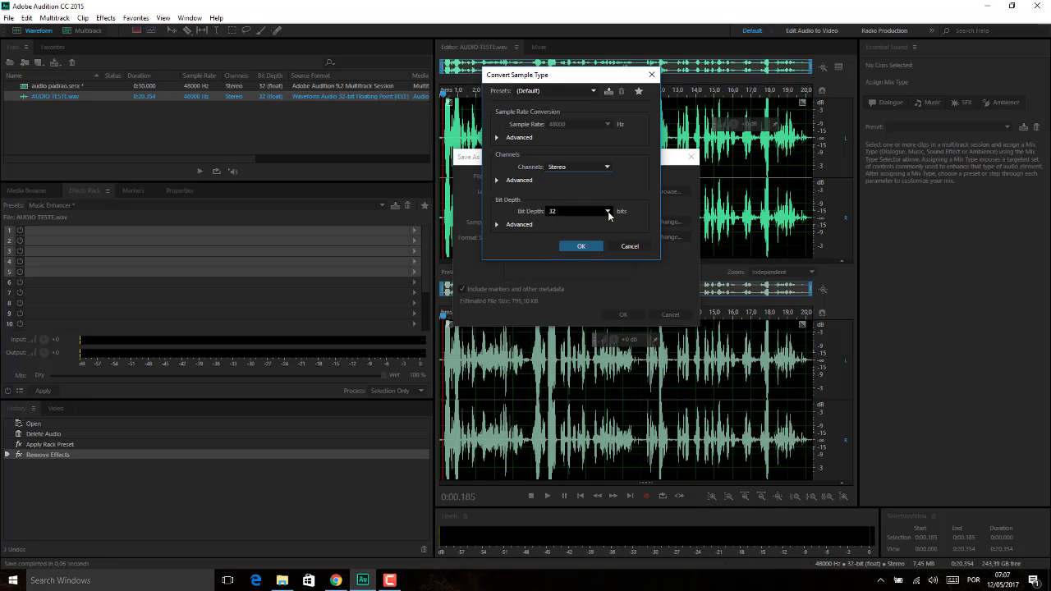
click(608, 212)
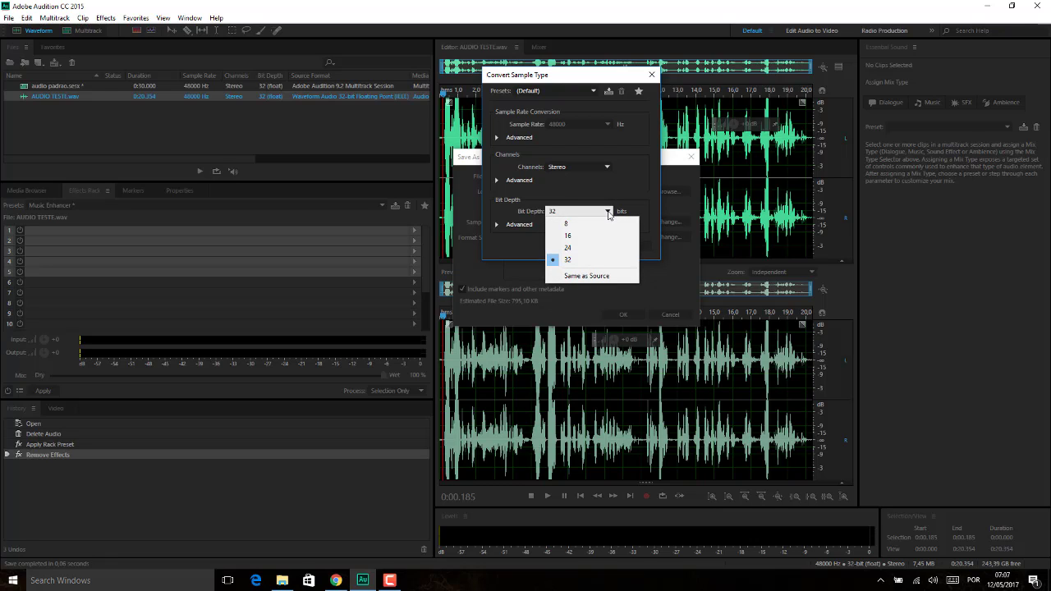
click(608, 213)
click(607, 212)
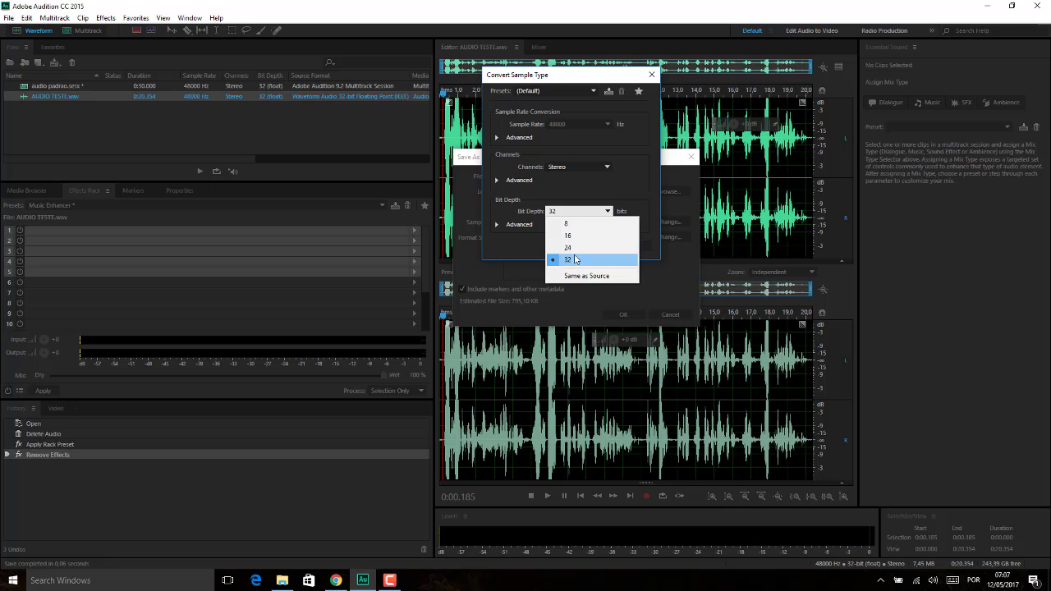
click(635, 203)
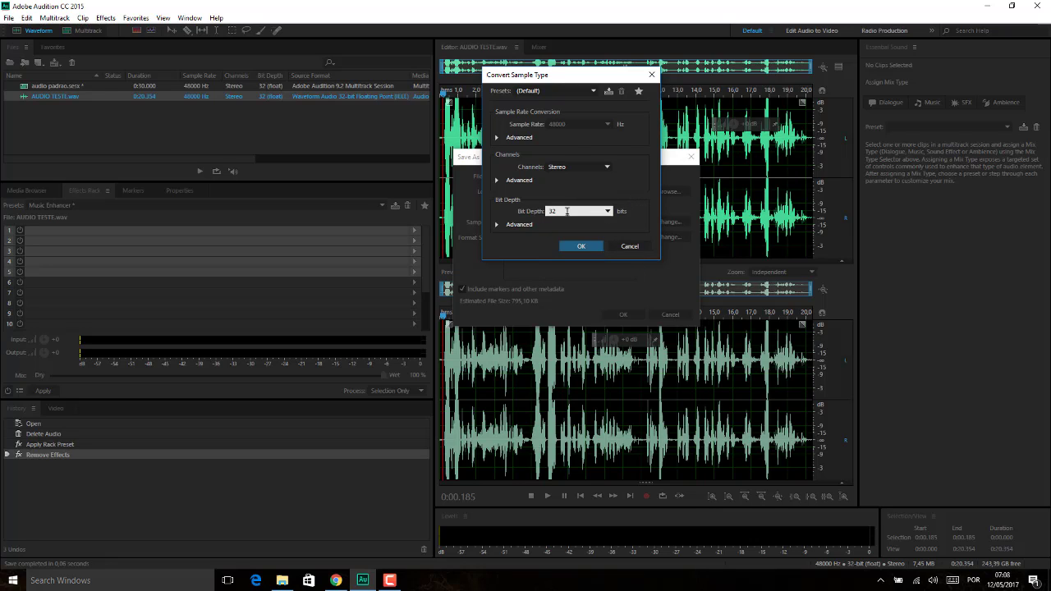
Step: Accept the stereo, 32-bit sample type and save AUDIO TESTE.mp3, agreeing to the lossy format
click(581, 246)
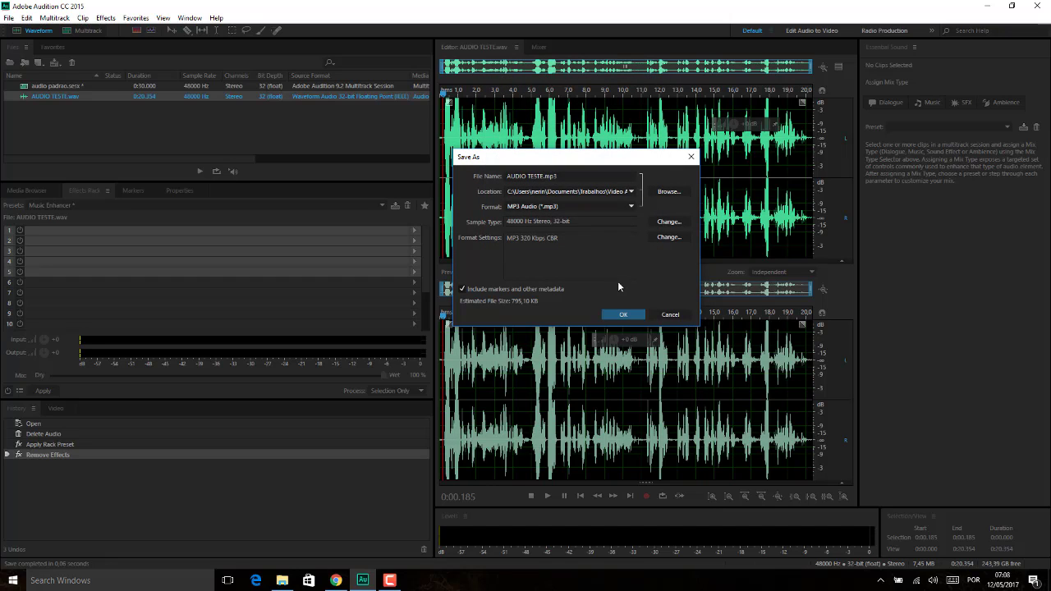
click(625, 314)
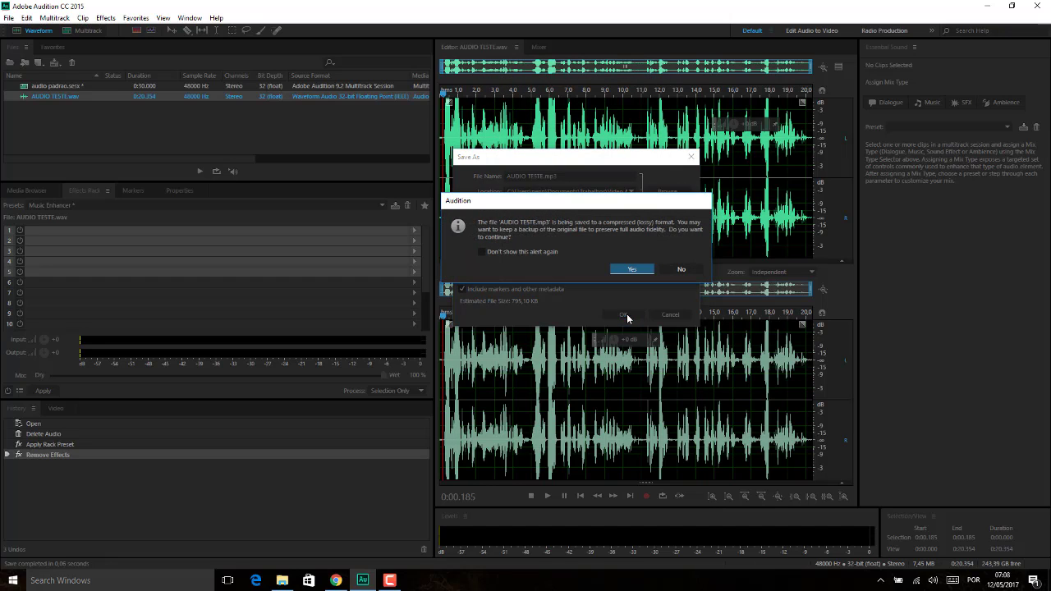
click(633, 269)
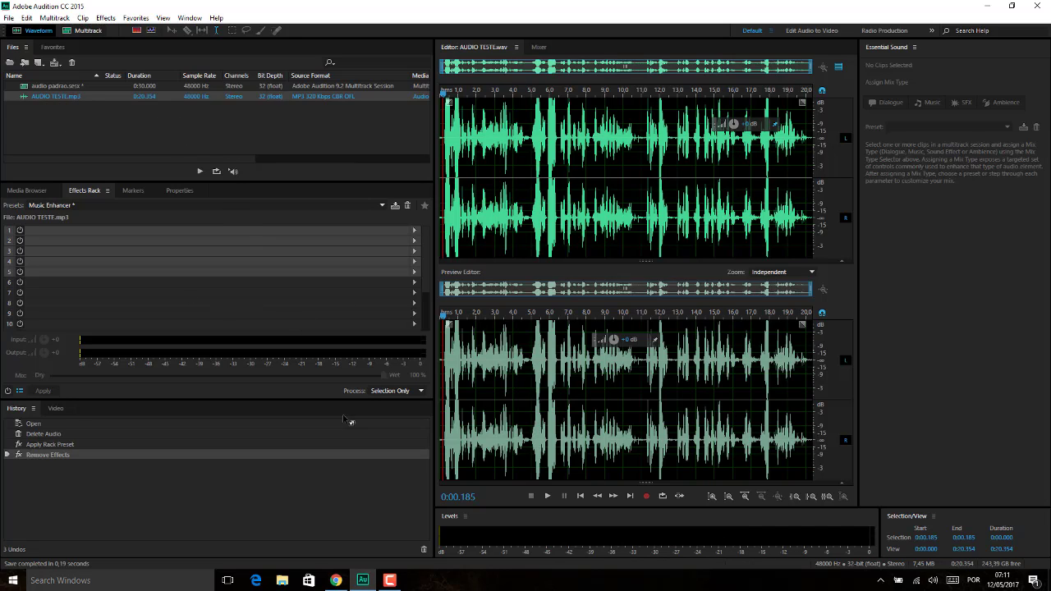
Step: Switch to File Explorer and open Documents > Trabalhos > Video Aulas Gravadas > Aulas Adobe Audition > audio padrao > audio padrao_Recorded
click(284, 584)
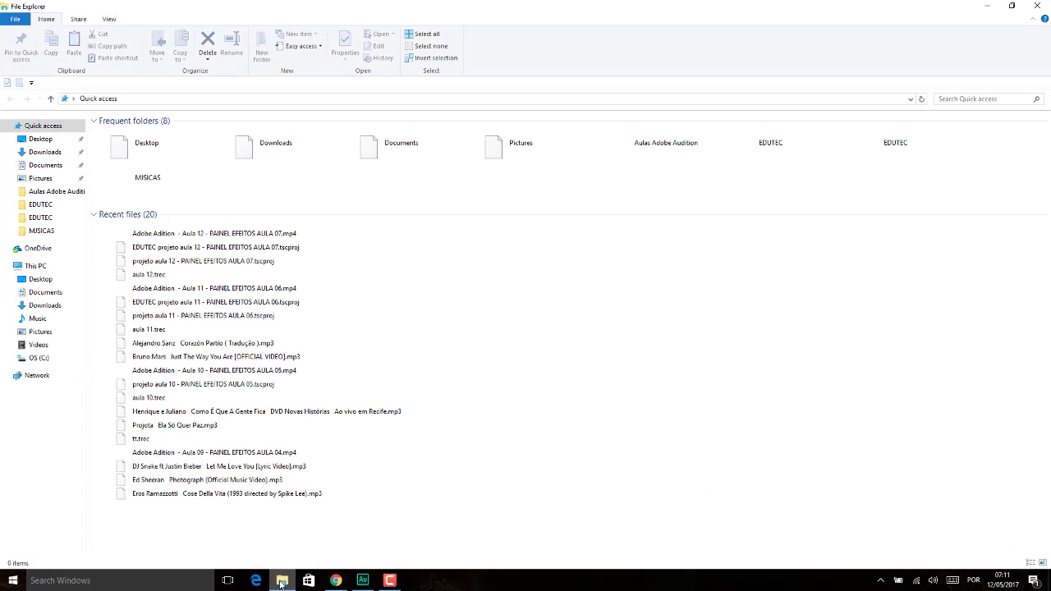
click(45, 165)
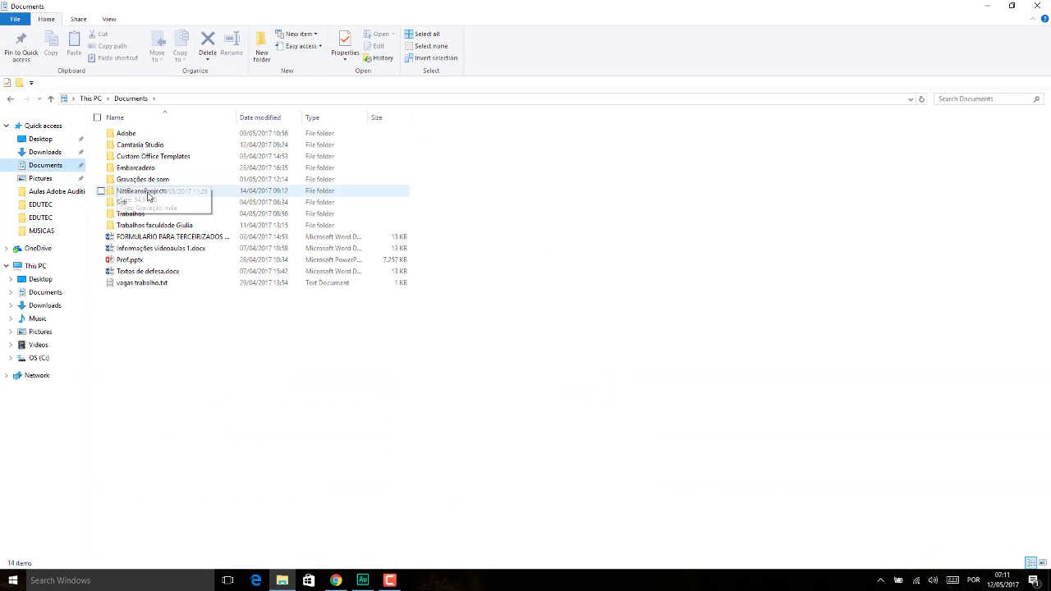
double_click(133, 214)
double_click(141, 146)
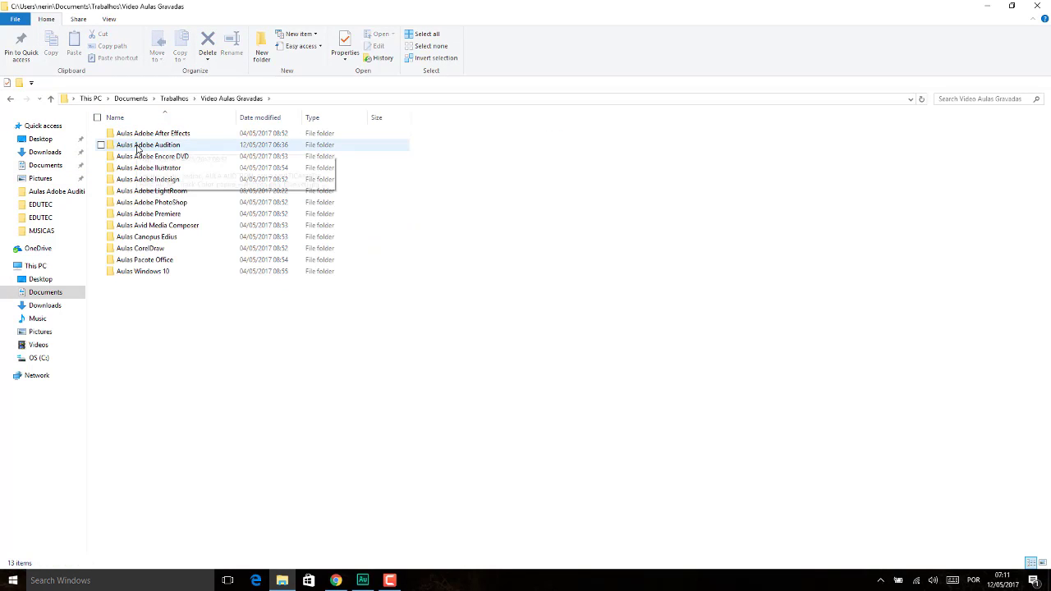
double_click(137, 150)
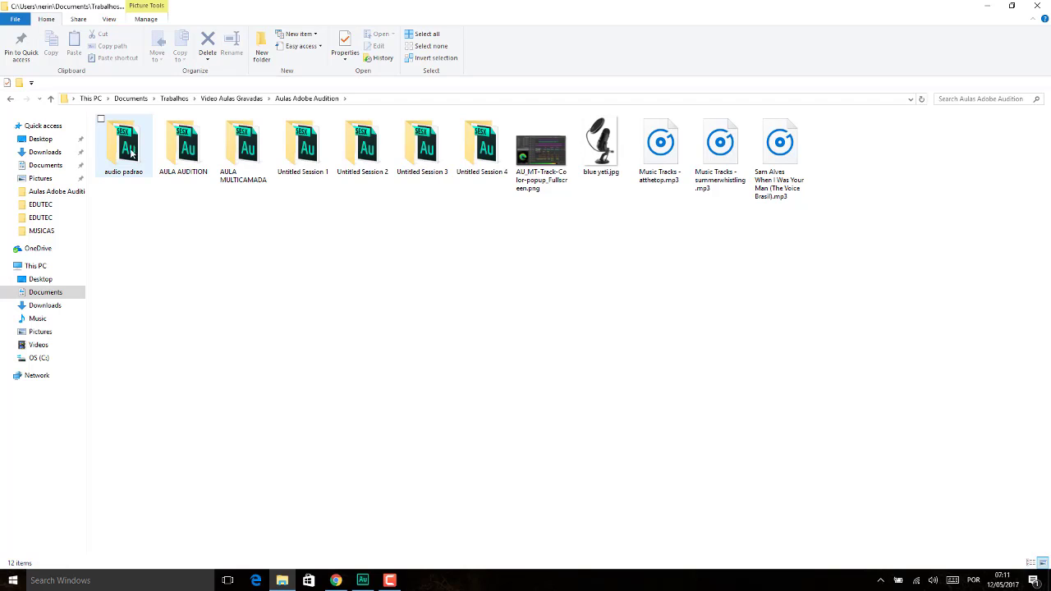
double_click(123, 146)
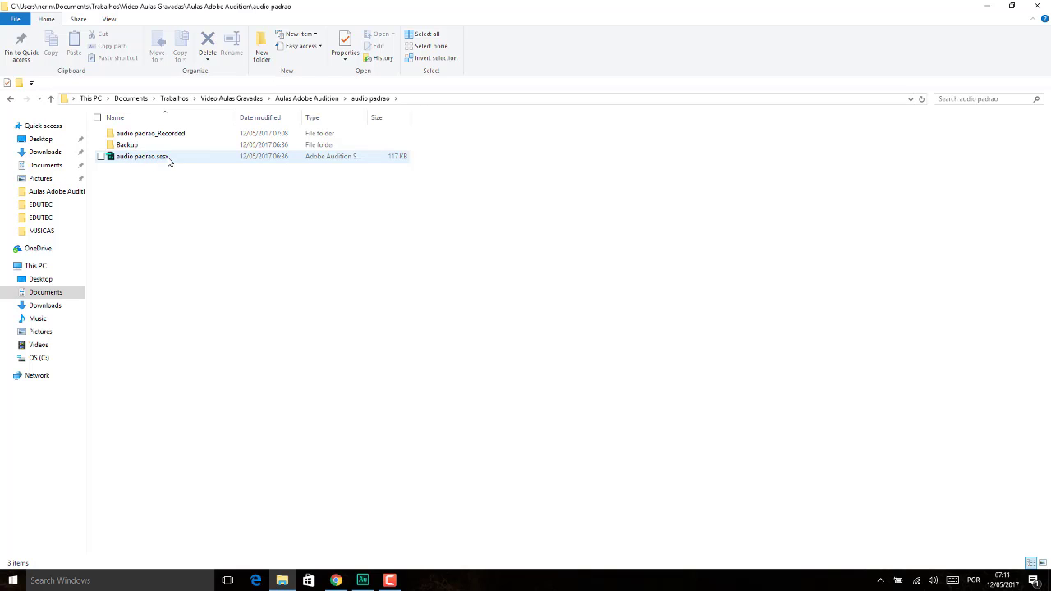
double_click(148, 135)
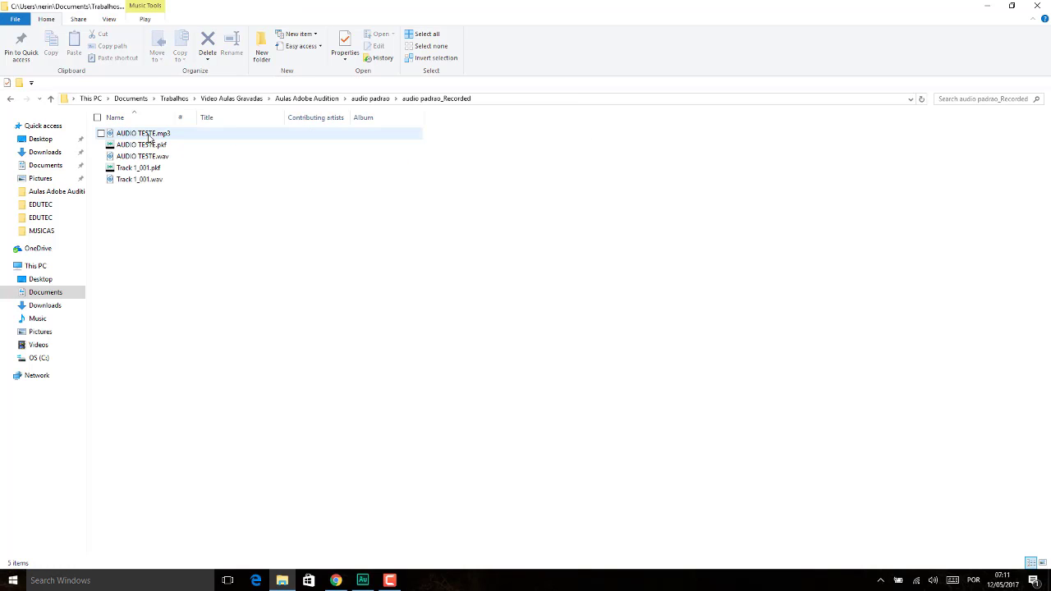
Step: Add the Size column to the file list of the audio padrao_Recorded folder
click(174, 135)
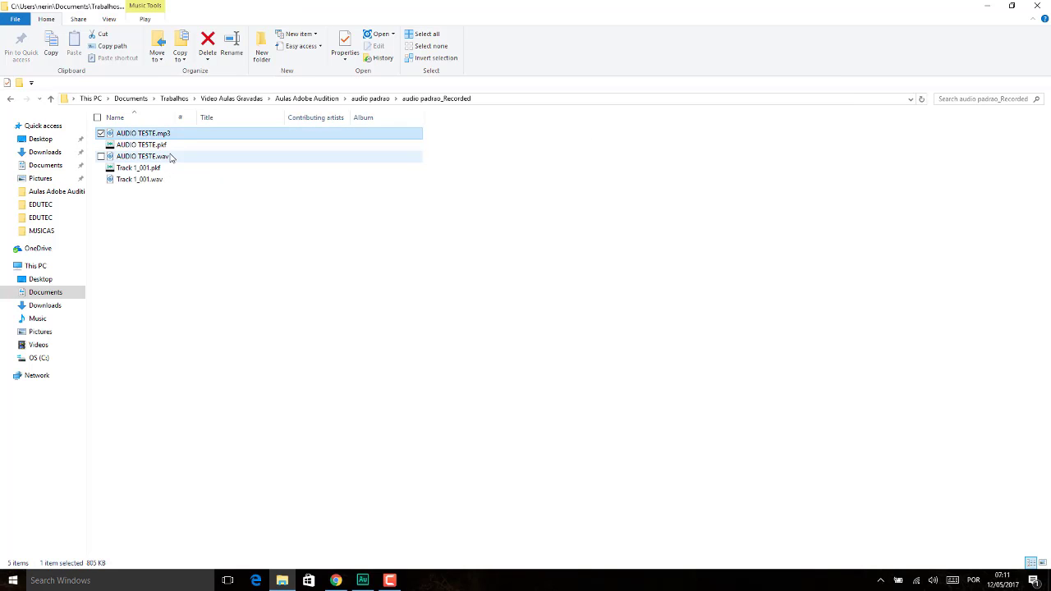
click(170, 157)
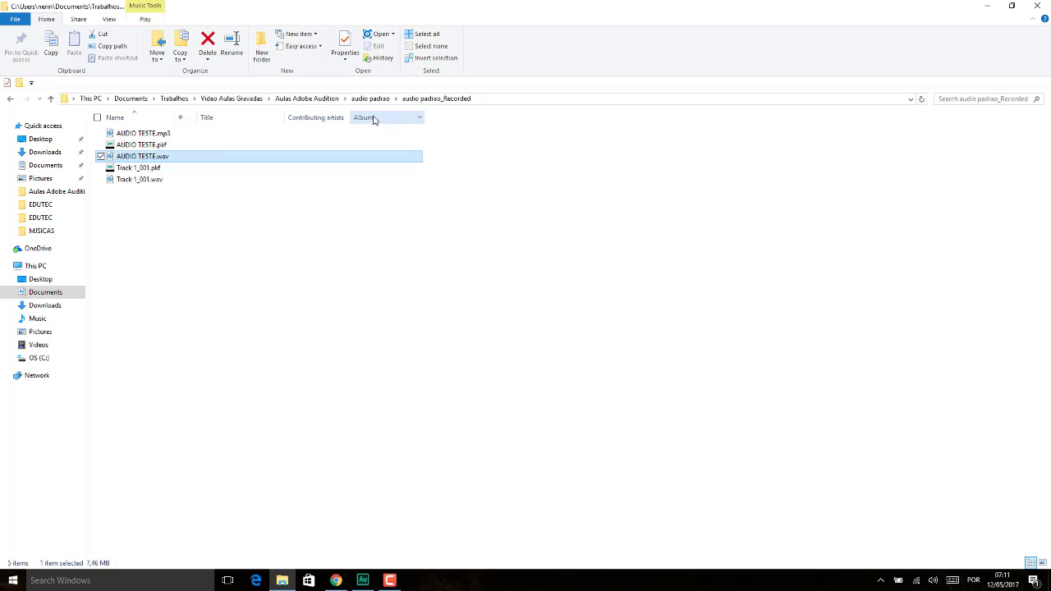
click(422, 119)
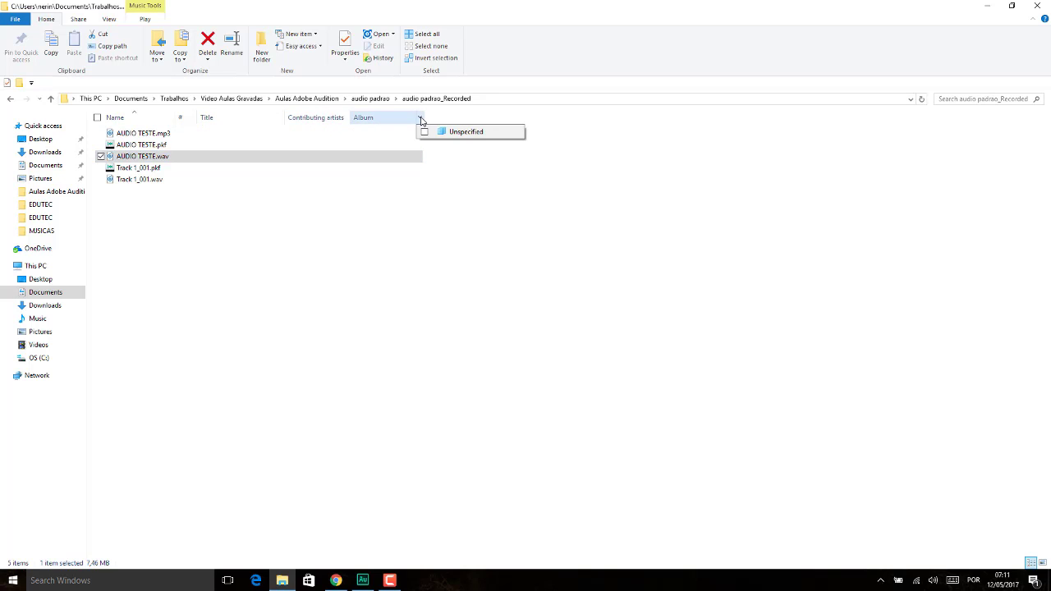
right_click(332, 124)
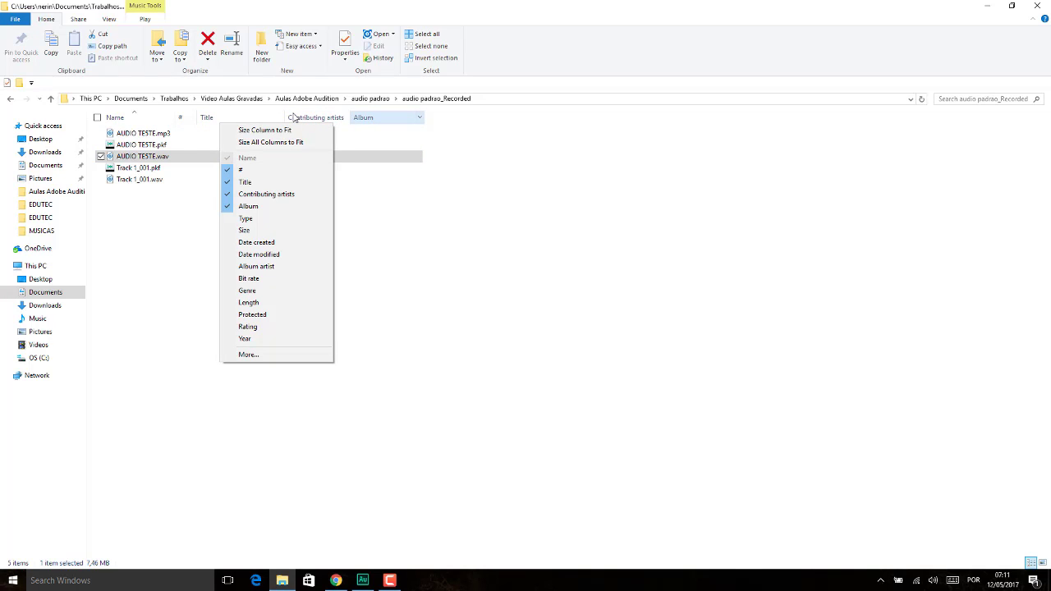
click(267, 230)
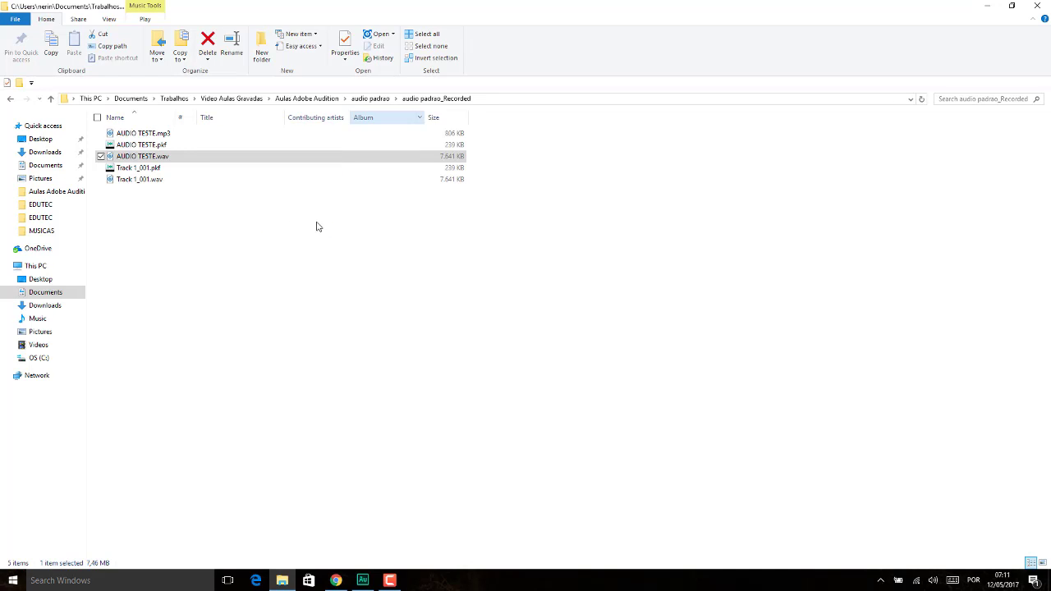
Step: Compare the file sizes of AUDIO TESTE.mp3, AUDIO TESTE.wav and Track 1_001.wav
click(199, 134)
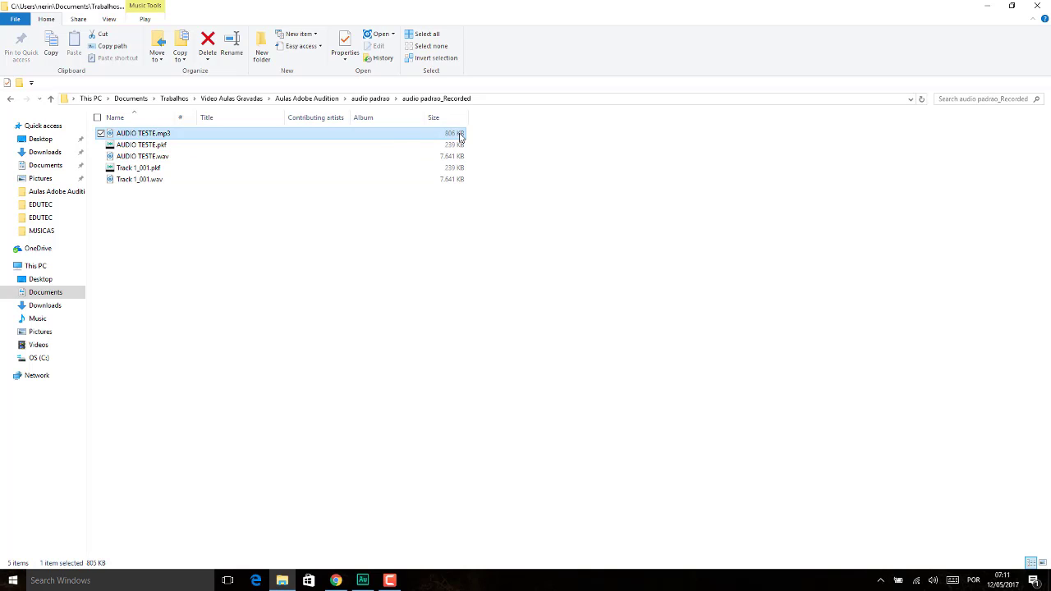
click(236, 159)
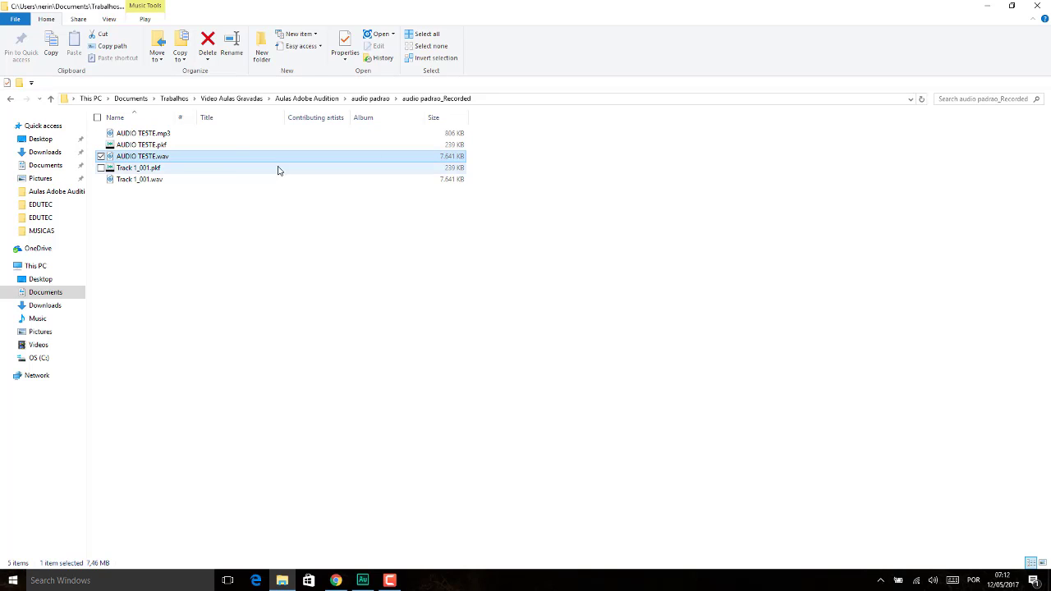
click(182, 181)
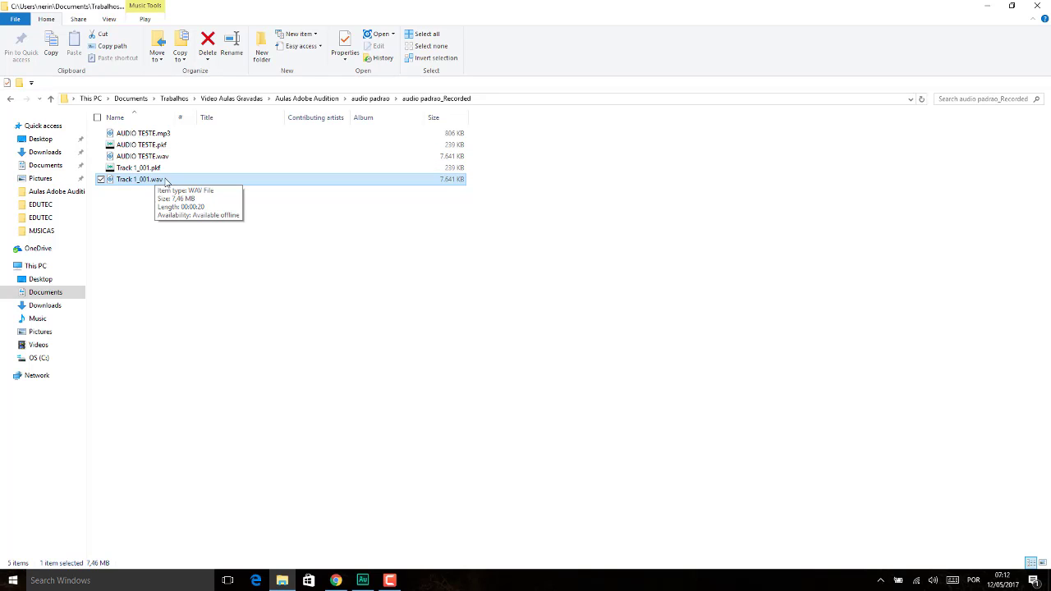
Step: Play AUDIO TESTE.wav in Windows Media Player and AUDIO TESTE.mp3 in Groove Música, closing each player after listening
click(143, 157)
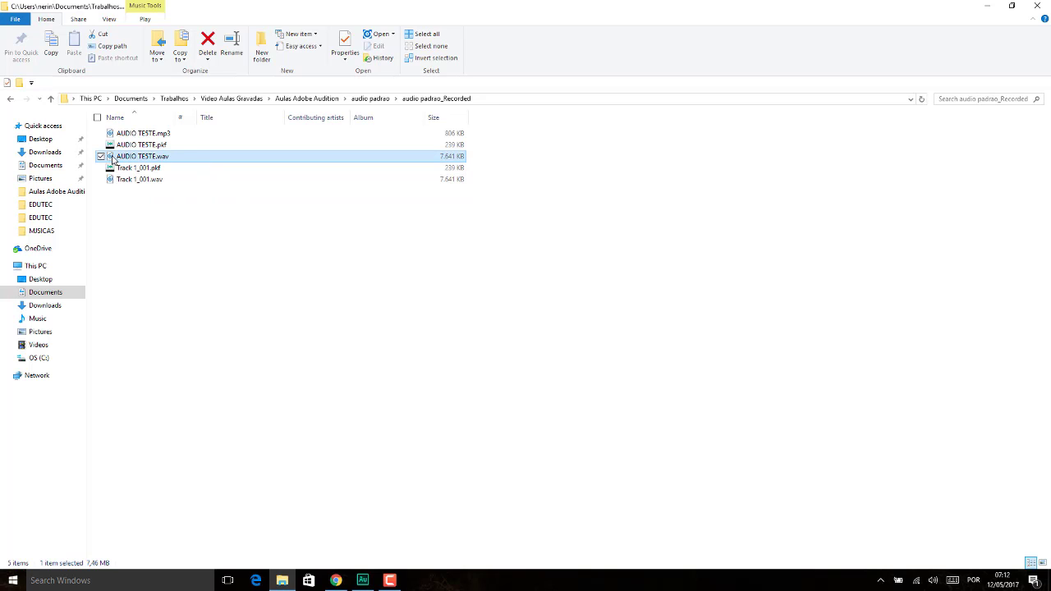
double_click(113, 160)
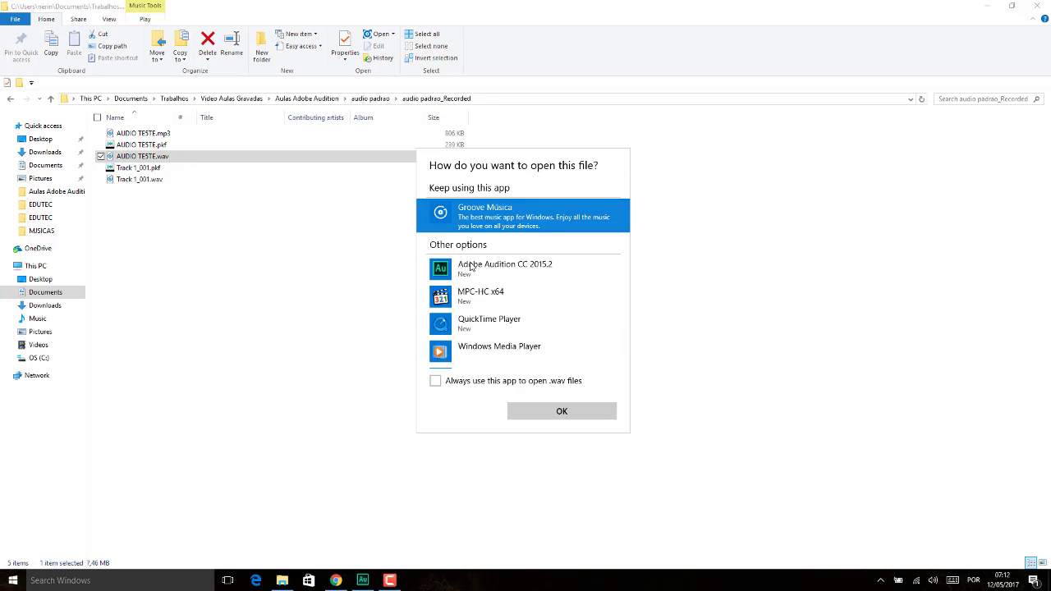
click(534, 350)
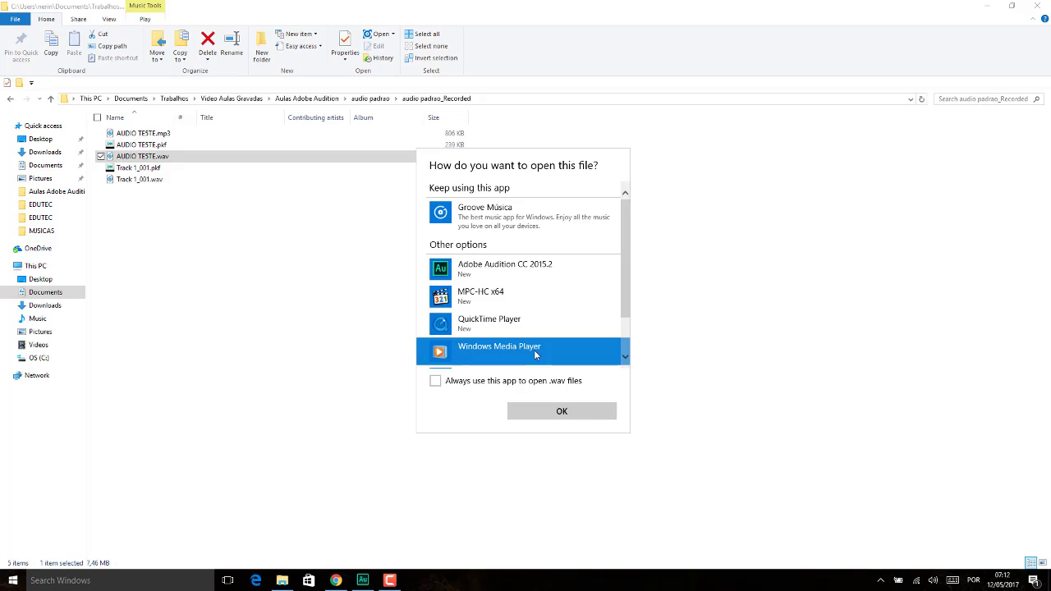
click(564, 412)
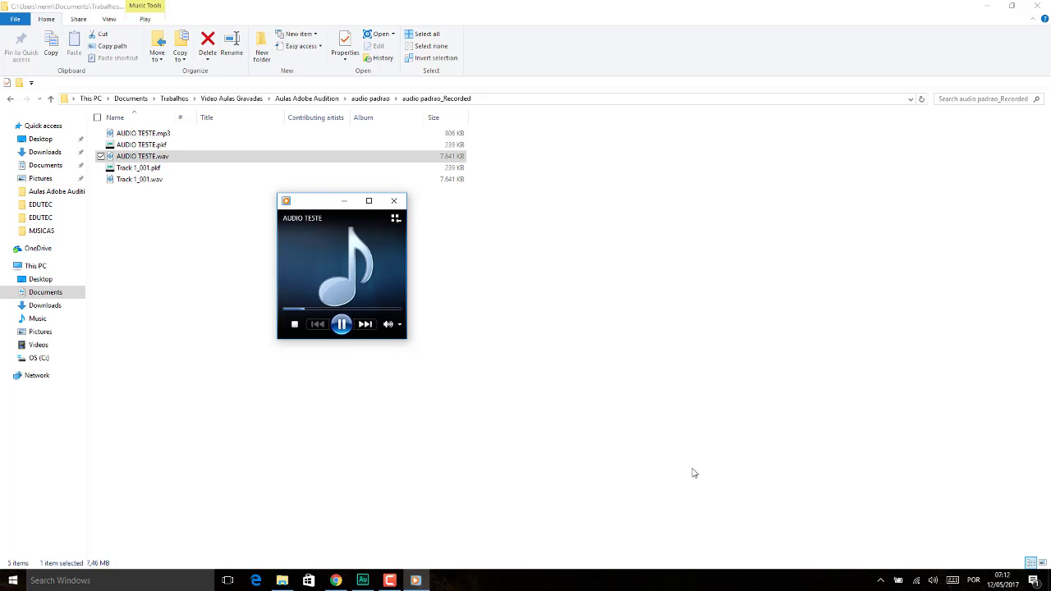
mouse_move(402, 330)
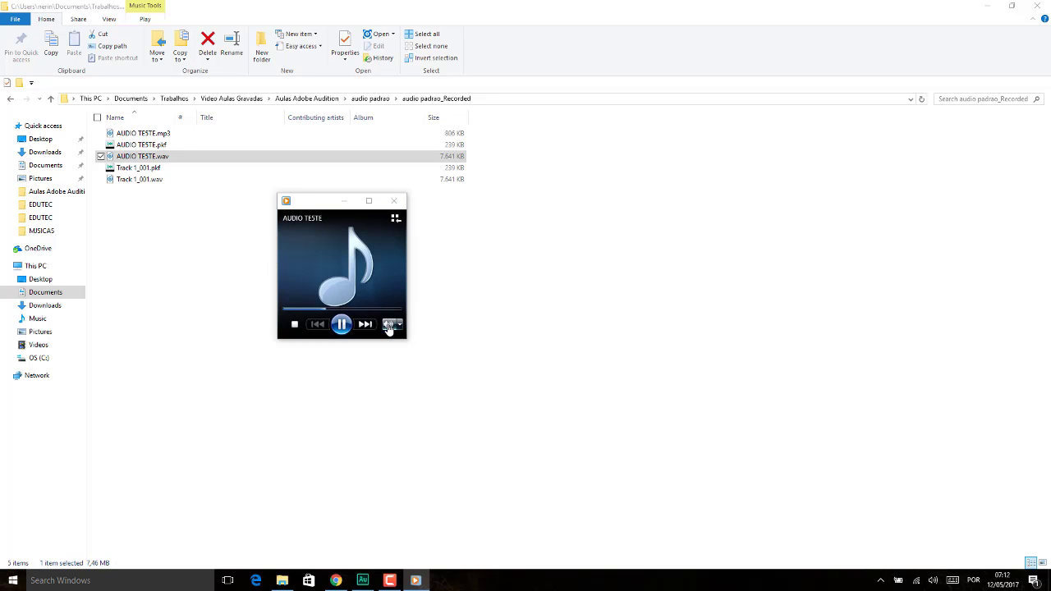
click(394, 202)
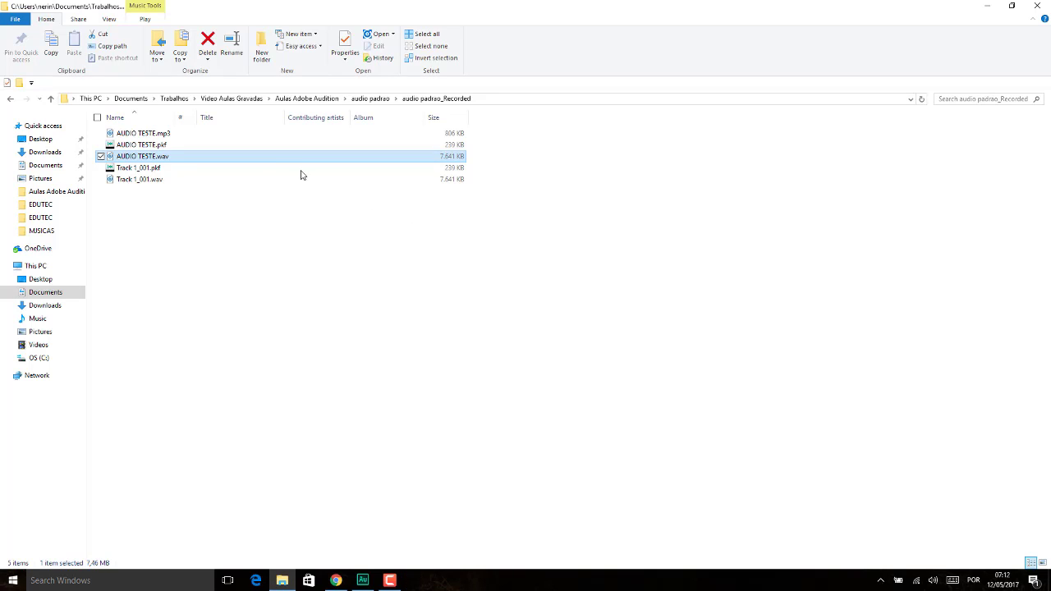
double_click(164, 134)
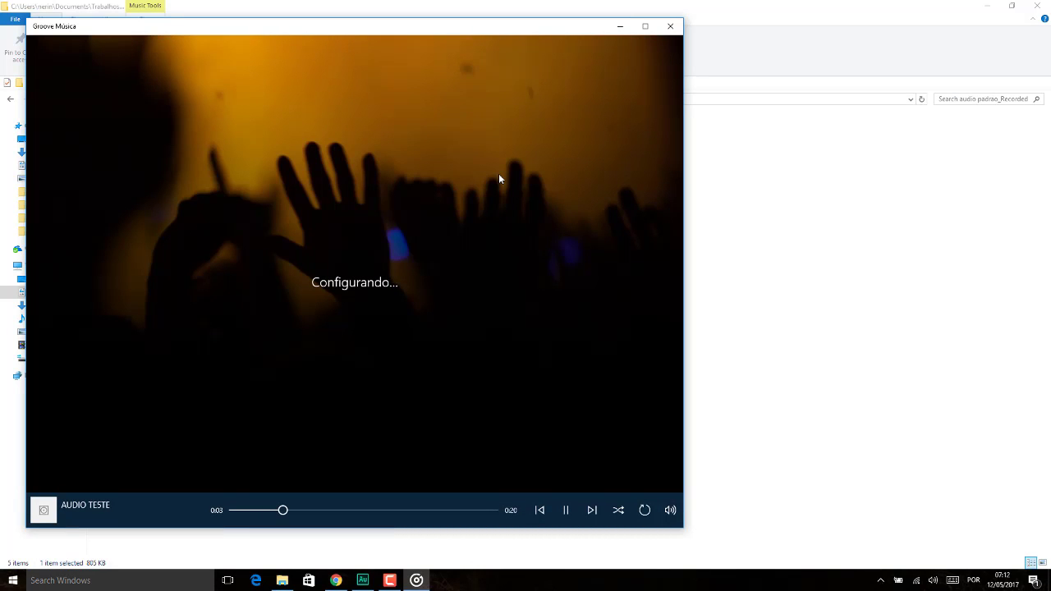
click(670, 26)
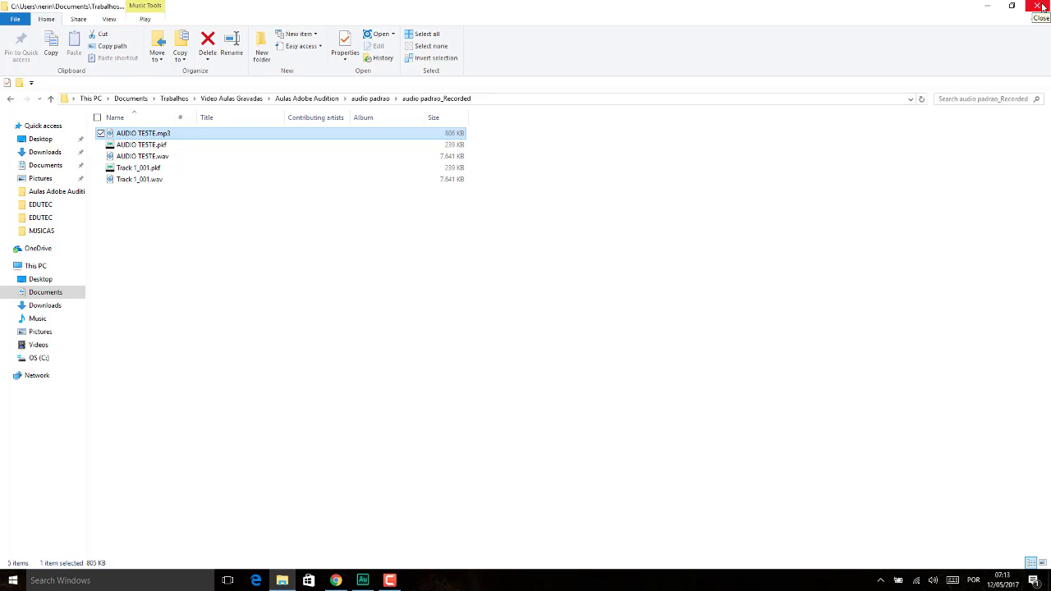
Step: Return to Adobe Audition and review the file formats offered for saving AUDIO TESTE, leaving without saving another copy
click(362, 581)
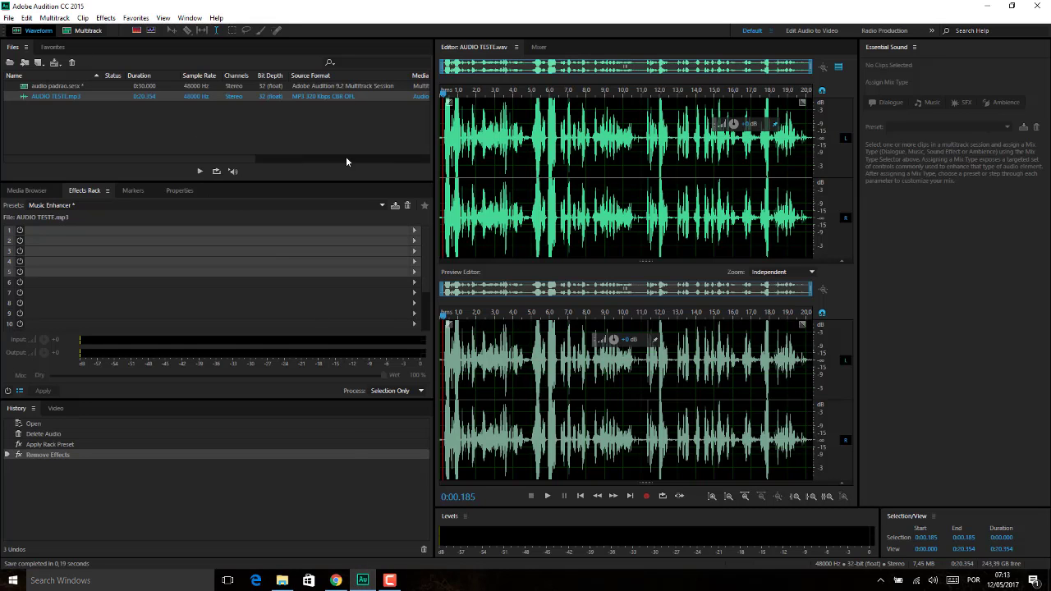
click(8, 18)
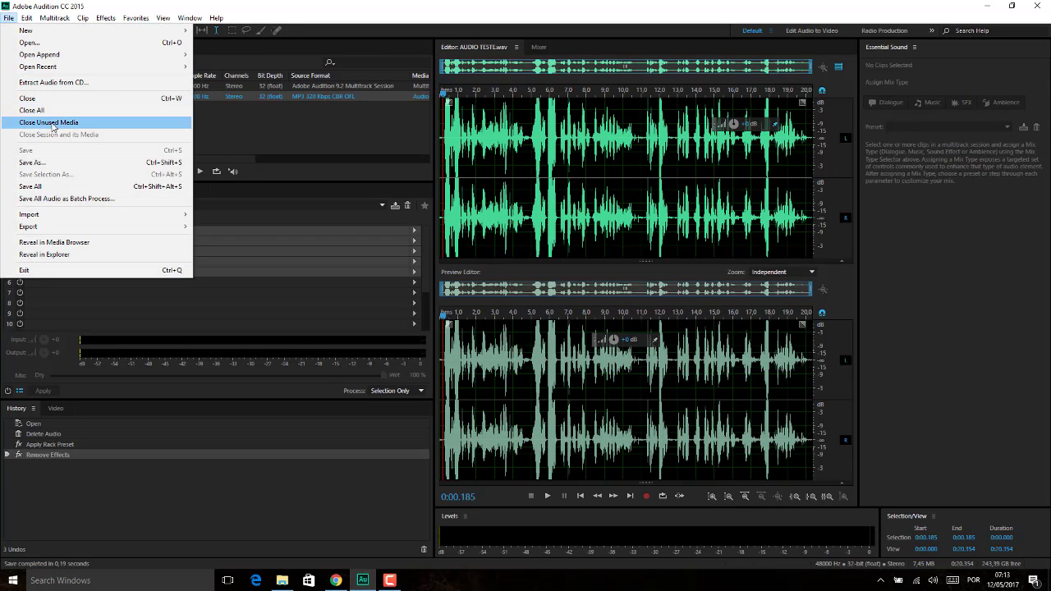
click(131, 161)
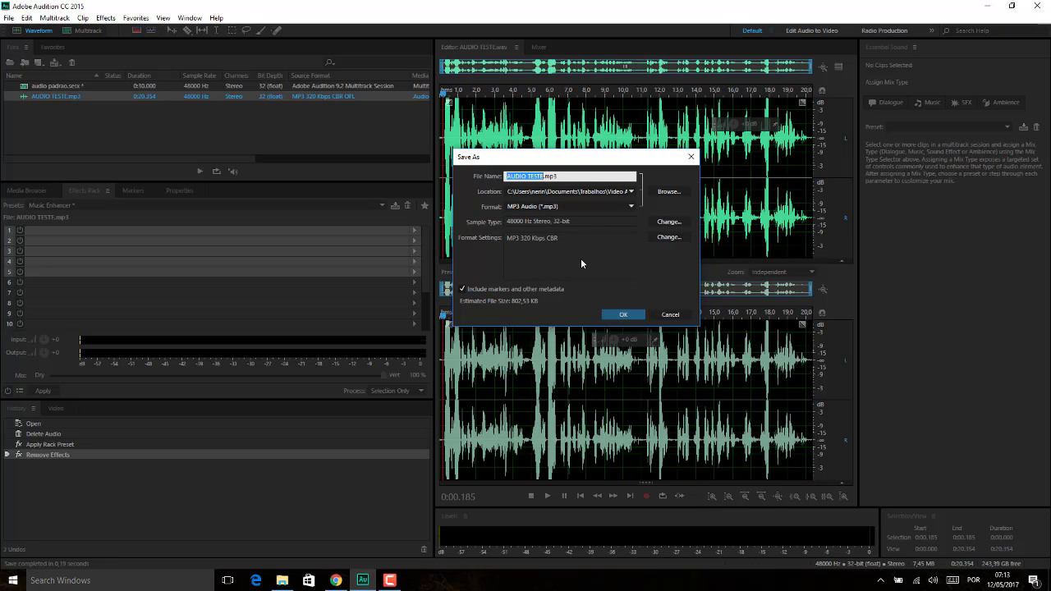
click(633, 207)
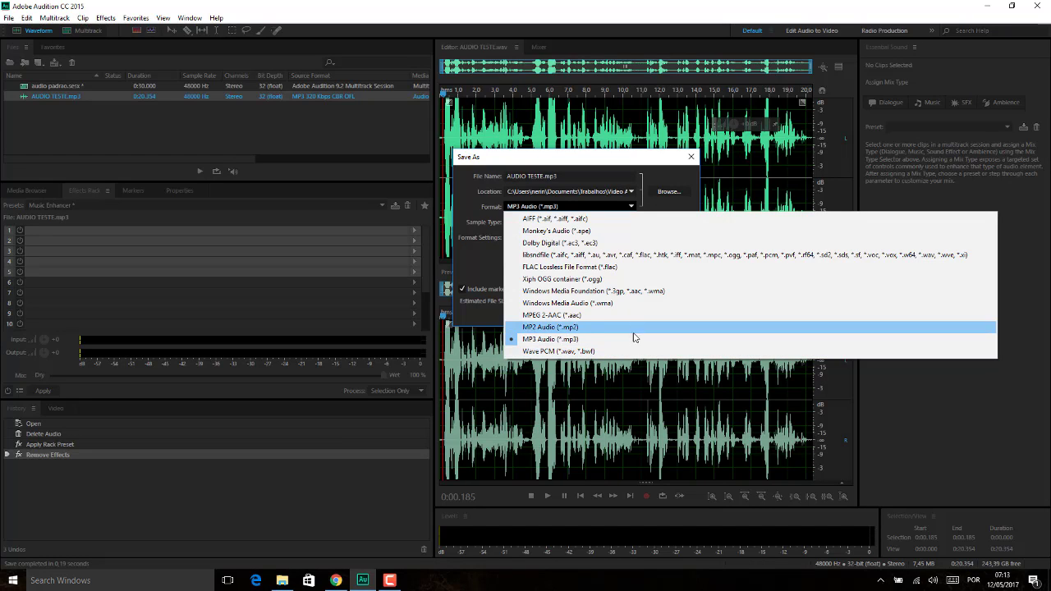
click(667, 160)
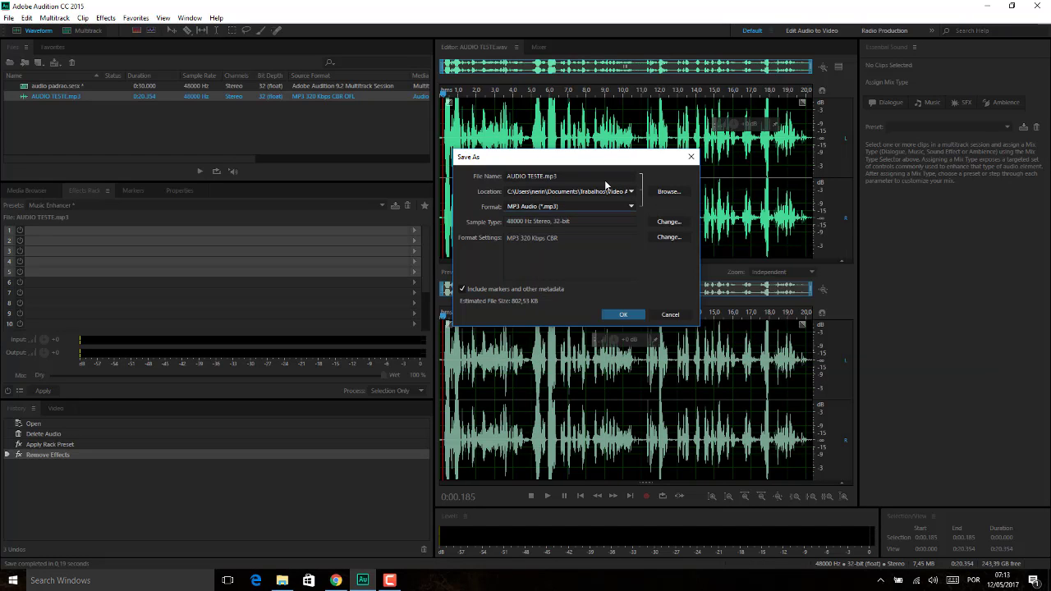
click(671, 315)
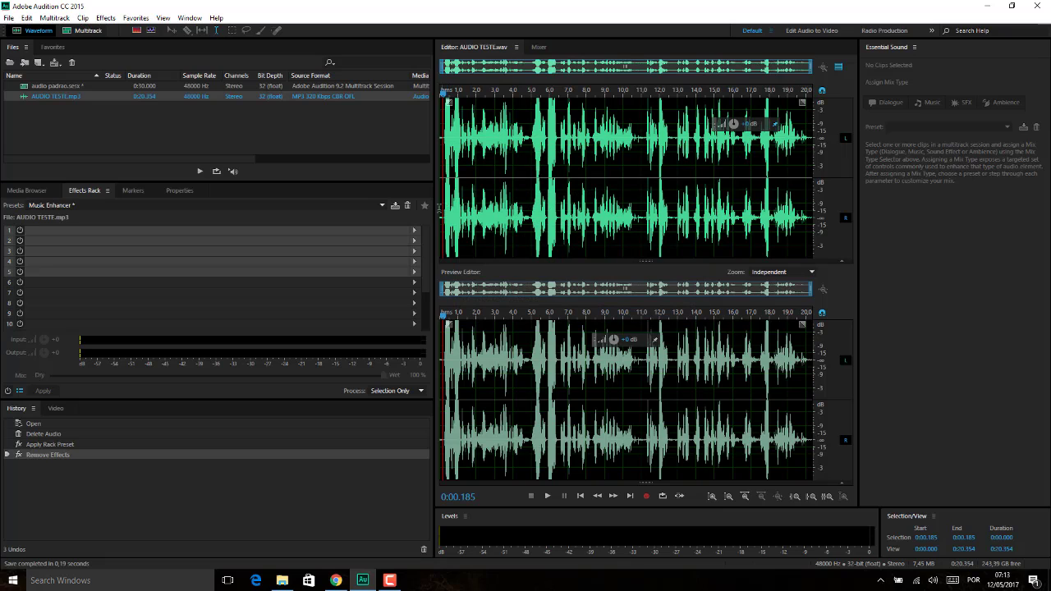
Step: Widen the waveform editor by narrowing the neighbouring Files, Effects Rack and History panels
drag(434, 207, 337, 209)
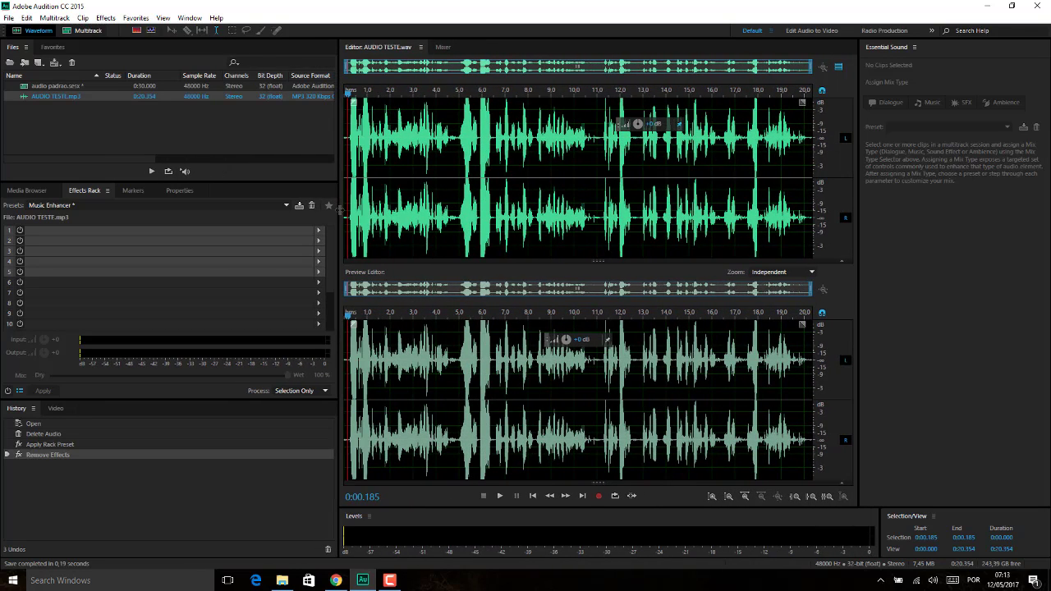